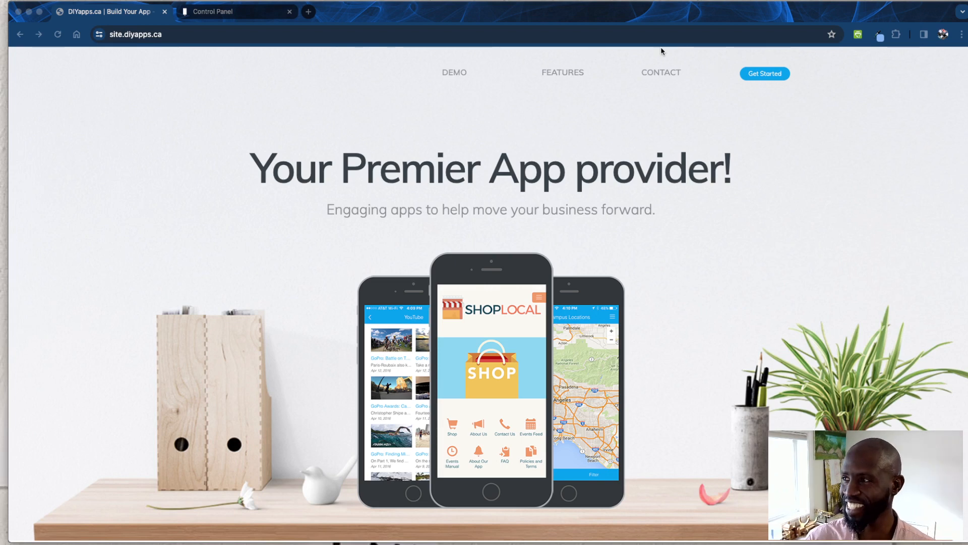
- Start the app sign-up from the DIYapps home page and browse the Music and Arts templates
{"action": "left_click_drag", "start_coordinate": [598, 10], "coordinate": [595, 13]}
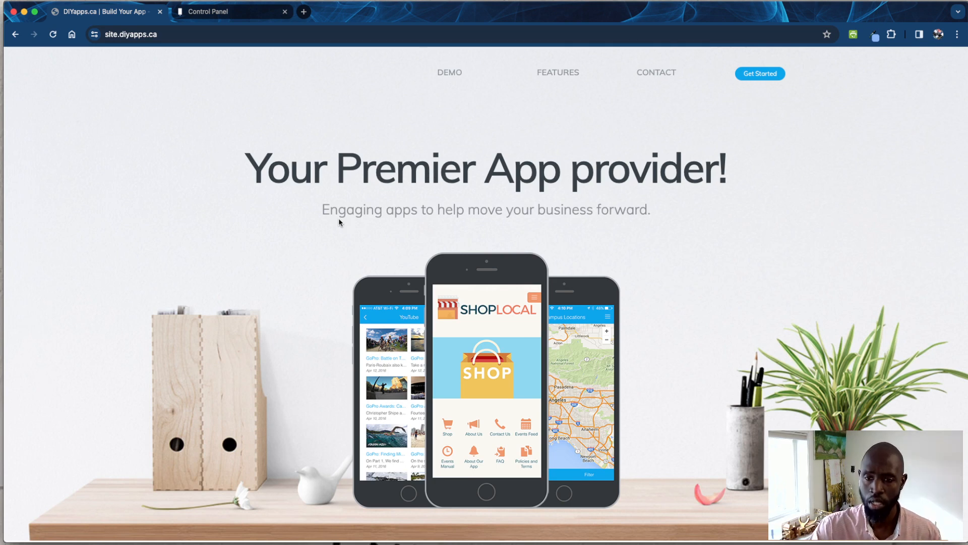
{"action": "left_click", "coordinate": [766, 79]}
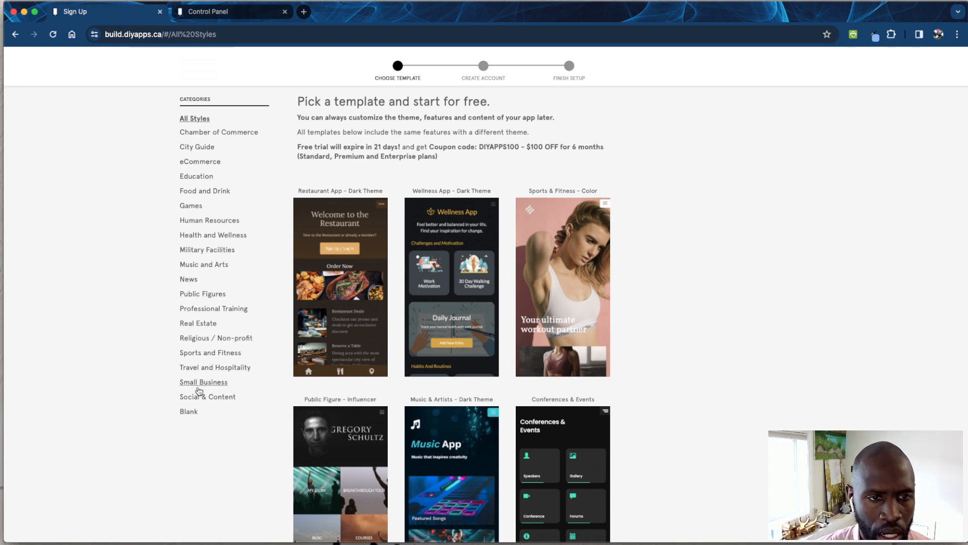
{"action": "left_click", "coordinate": [212, 265]}
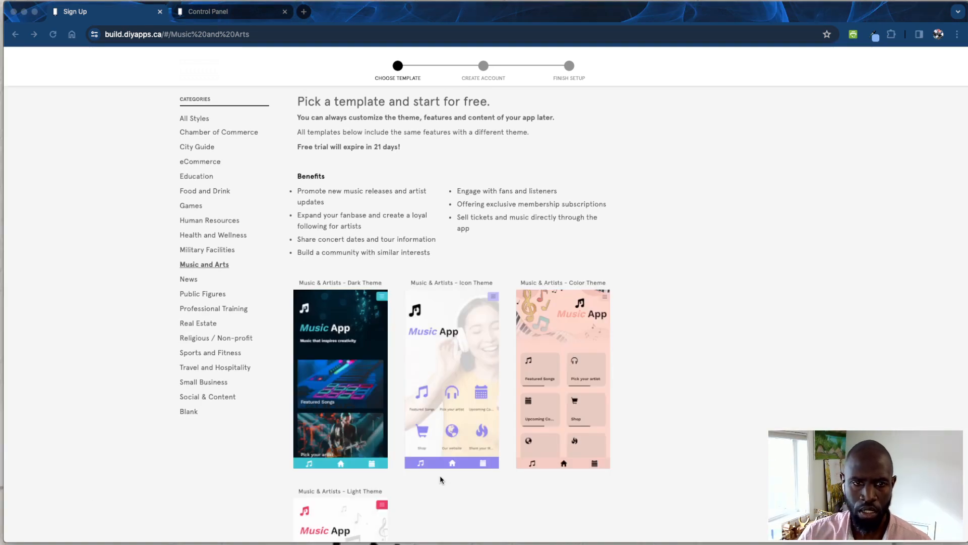
{"action": "scroll", "coordinate": [361, 419], "scroll_direction": "down", "scroll_amount": 3}
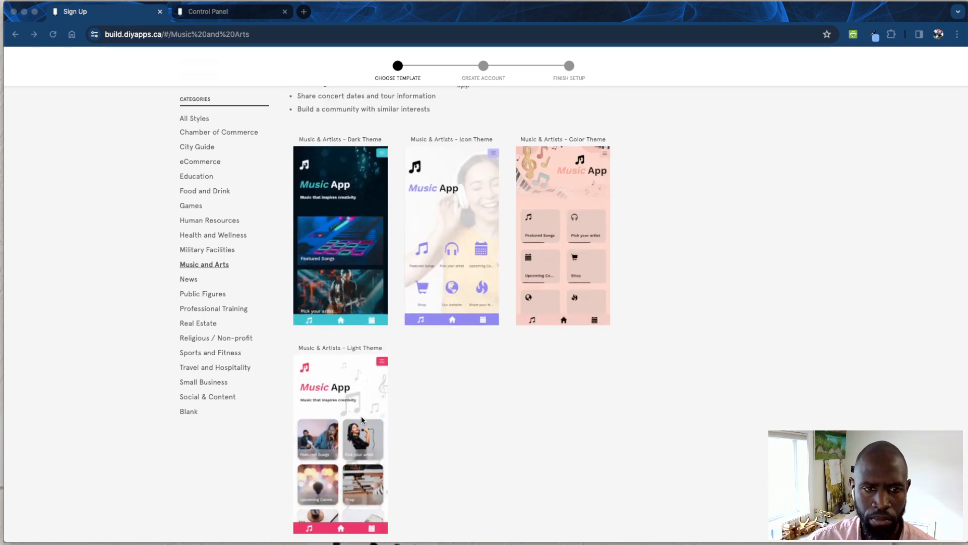
{"action": "scroll", "coordinate": [362, 411], "scroll_direction": "up", "scroll_amount": 2}
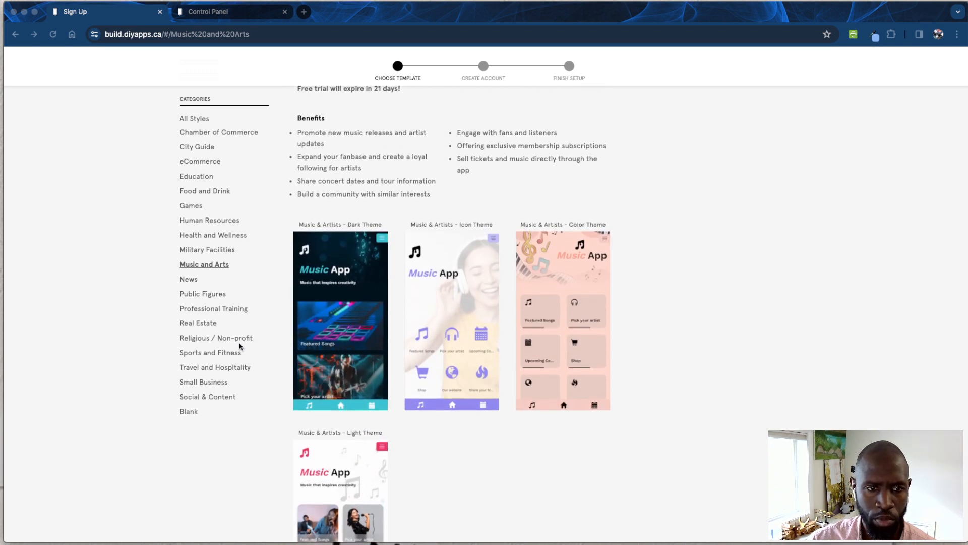
- Choose the Public Figures - Podcast template from the Social & Content category and start with it
{"action": "left_click", "coordinate": [222, 397]}
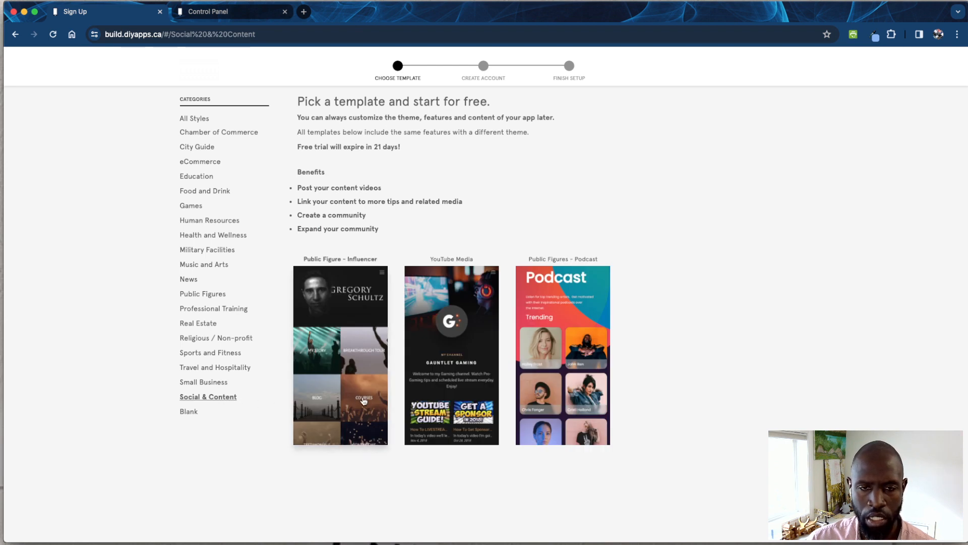
{"action": "left_click", "coordinate": [575, 363]}
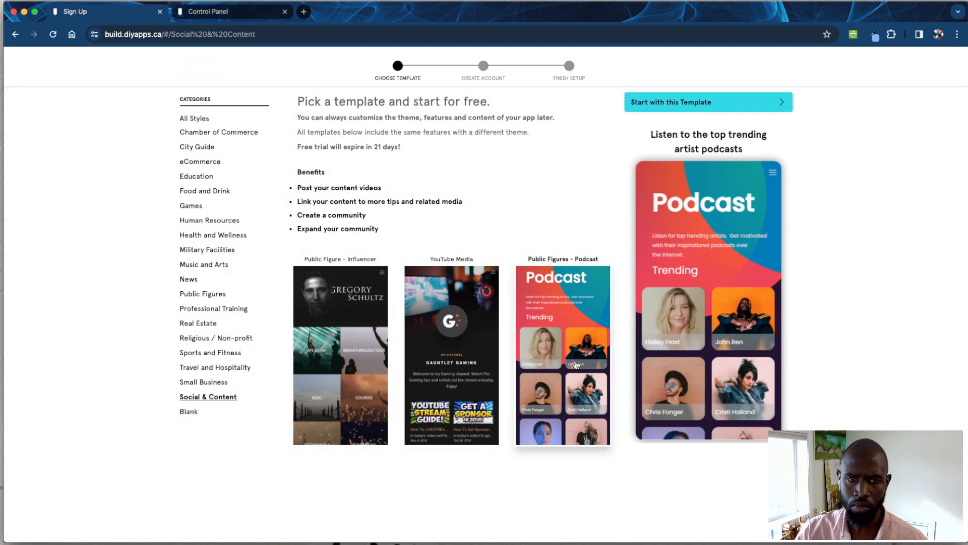
{"action": "scroll", "coordinate": [665, 360], "scroll_direction": "up", "scroll_amount": 1}
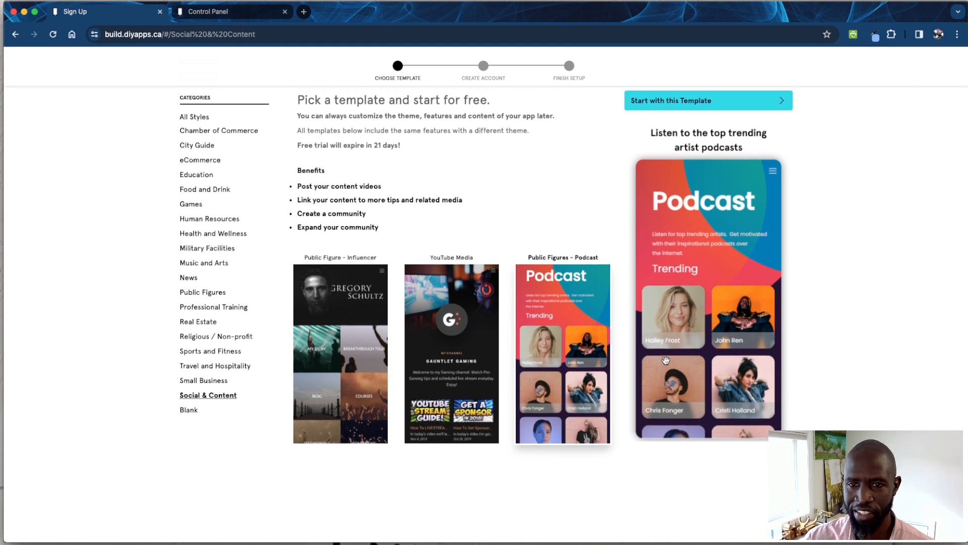
{"action": "scroll", "coordinate": [665, 359], "scroll_direction": "down", "scroll_amount": 1}
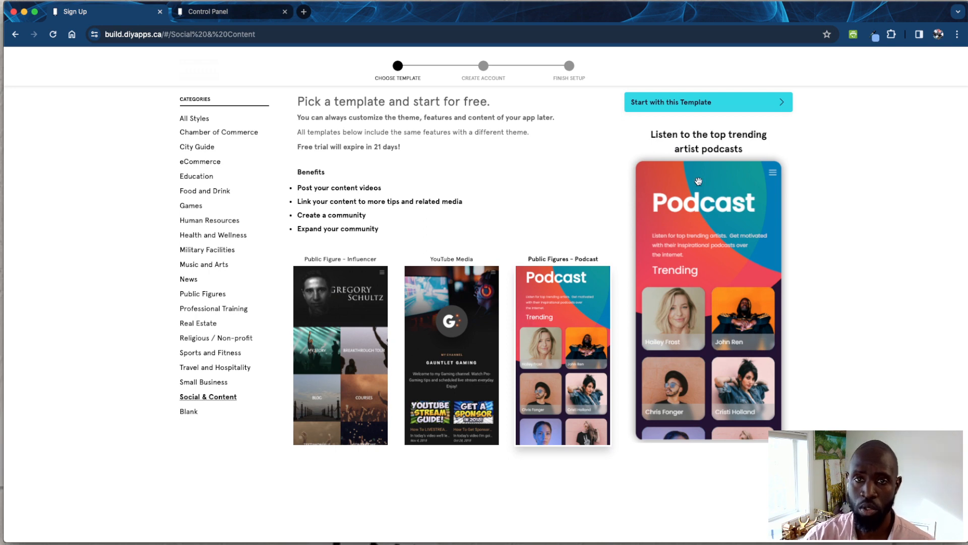
{"action": "left_click", "coordinate": [686, 106]}
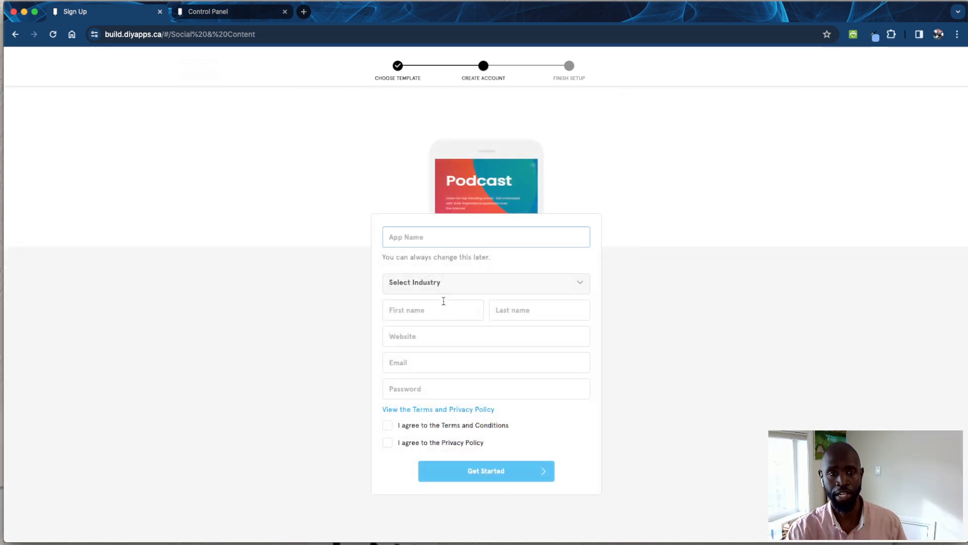
- Go through the account form's first name, last name, website, email and password fields without filling them in
{"action": "left_click", "coordinate": [443, 303]}
{"action": "left_click", "coordinate": [507, 328]}
{"action": "left_click", "coordinate": [444, 356]}
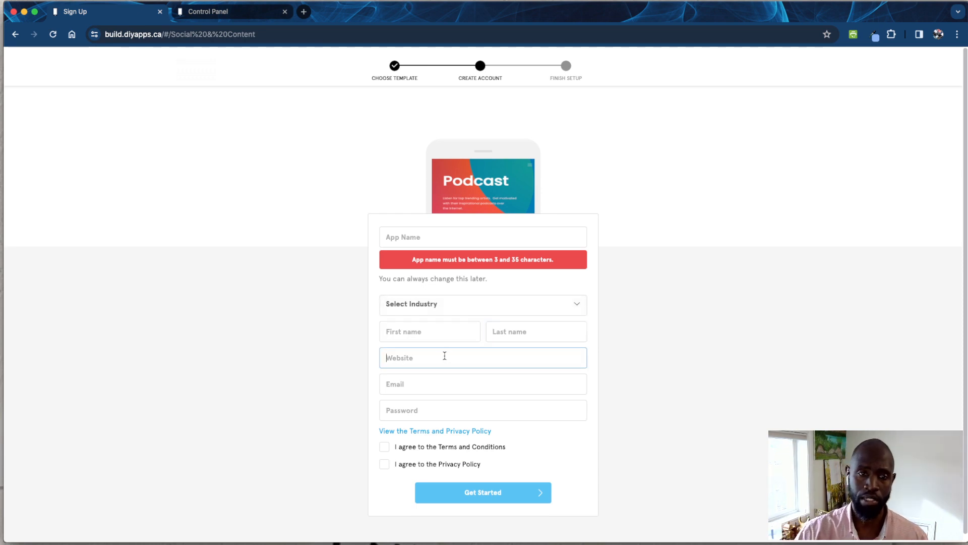
{"action": "left_click", "coordinate": [424, 386]}
{"action": "left_click", "coordinate": [424, 410]}
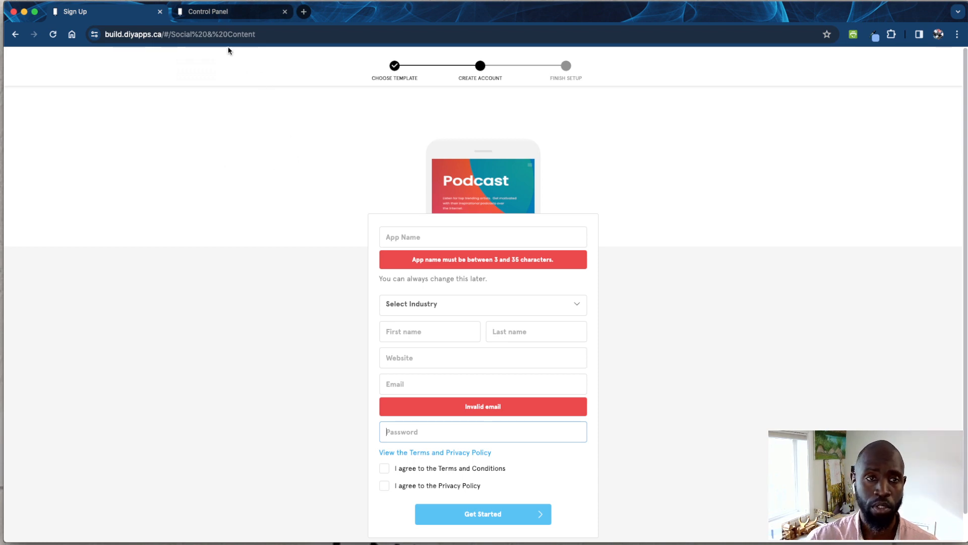
- Switch to the app's Control Panel and view the Starter Guide and Community features through the podcast app preview's navigation
{"action": "left_click", "coordinate": [220, 15]}
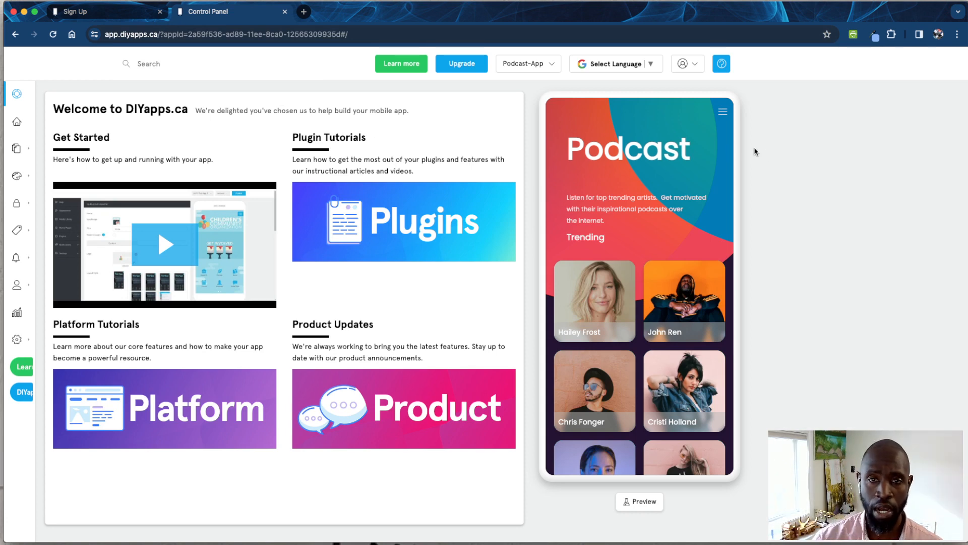
{"action": "left_click", "coordinate": [722, 112]}
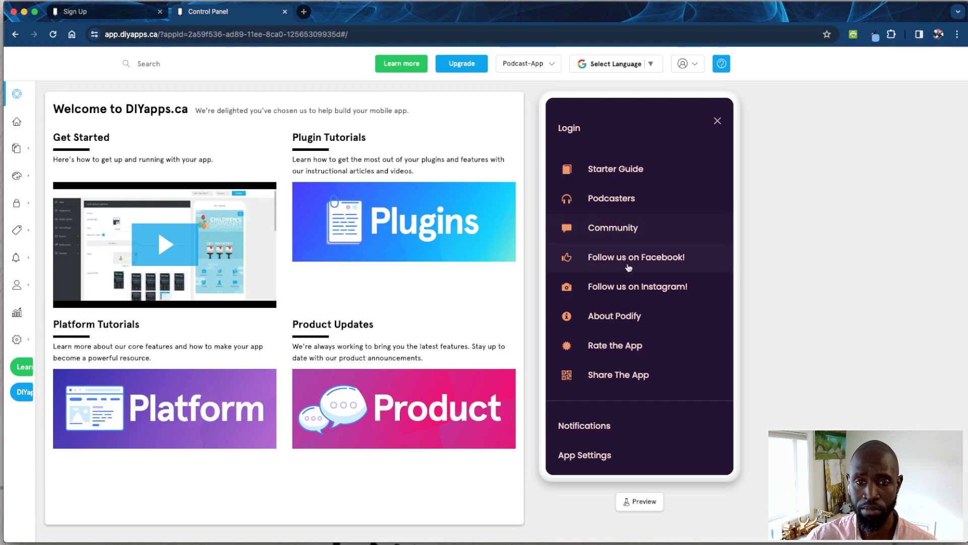
{"action": "left_click", "coordinate": [623, 171]}
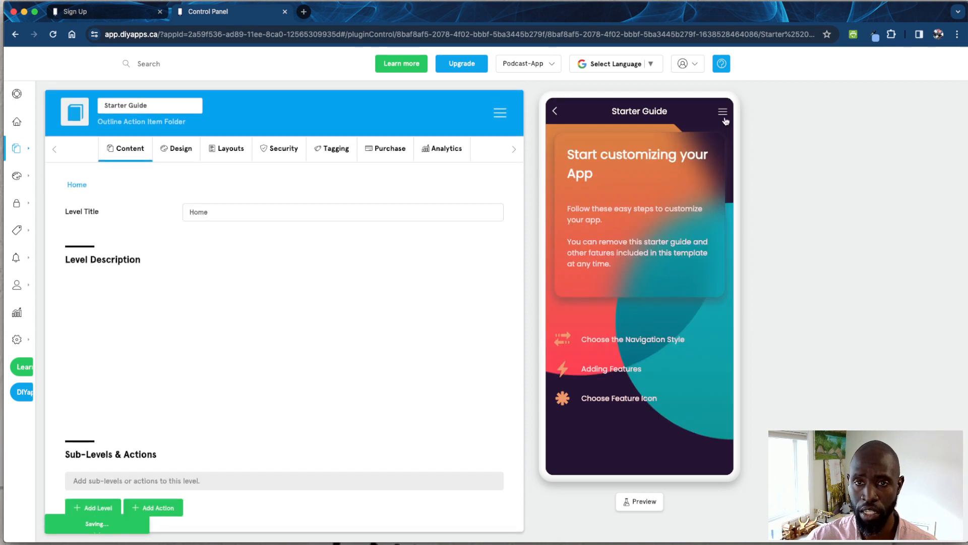
{"action": "left_click", "coordinate": [724, 117]}
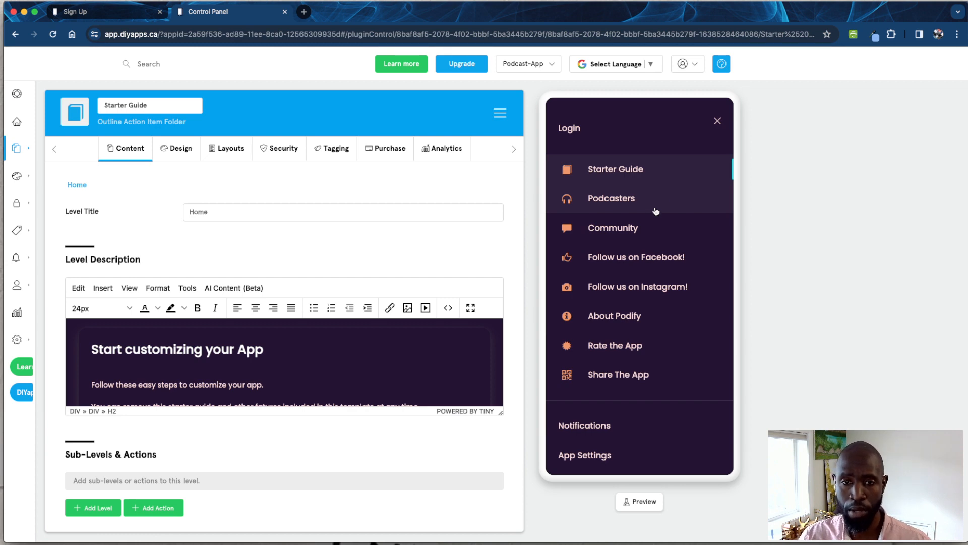
{"action": "left_click", "coordinate": [626, 228]}
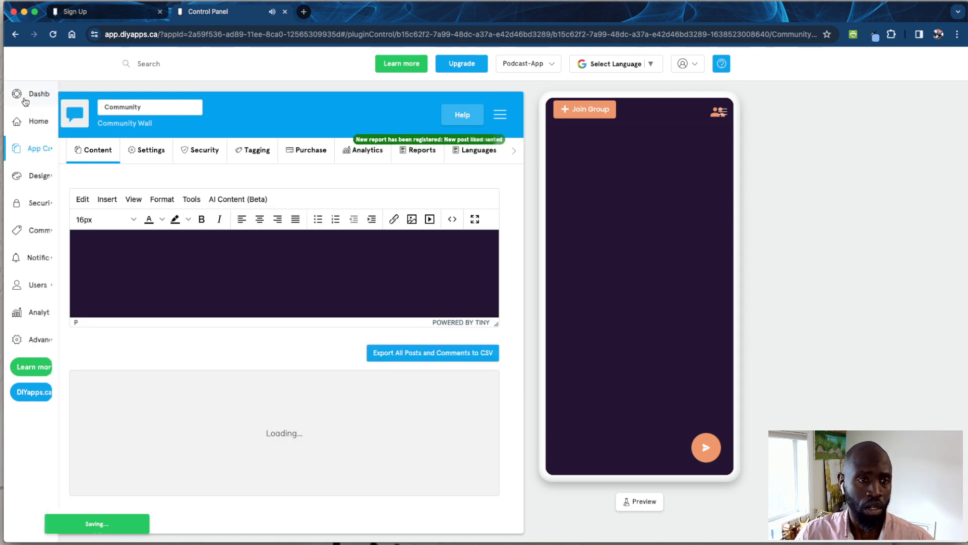
- Return to the dashboard, check the Knowledge Base for tutorials and come back to the Control Panel
{"action": "left_click", "coordinate": [31, 103]}
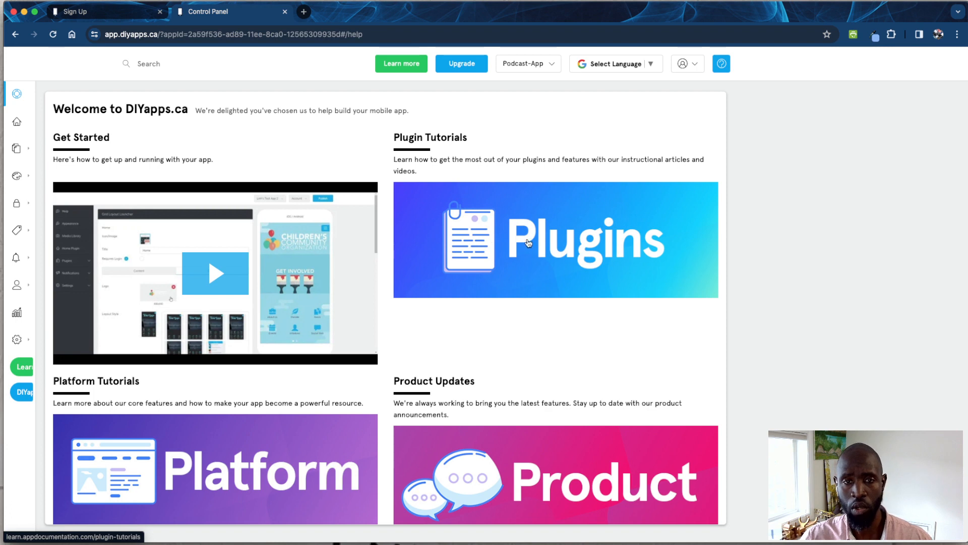
{"action": "left_click", "coordinate": [403, 66]}
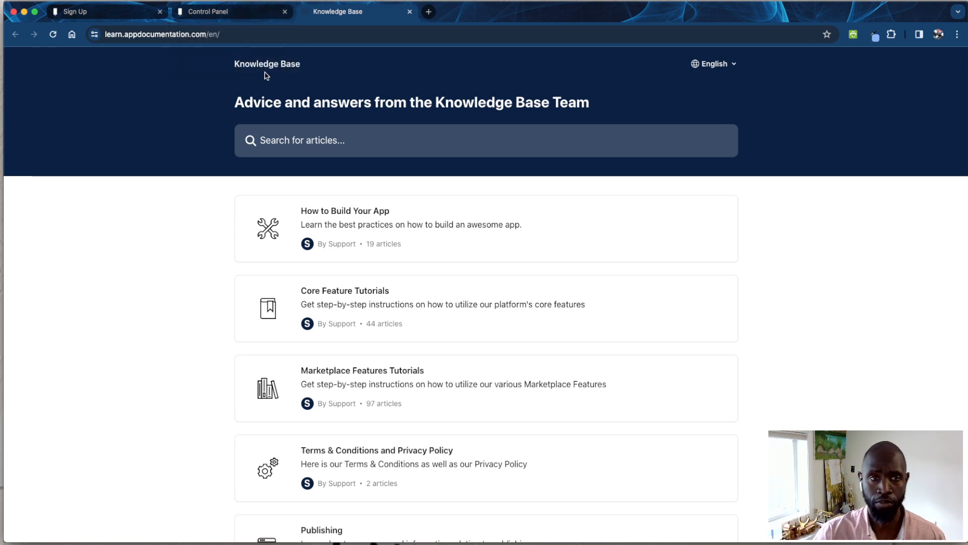
{"action": "left_click", "coordinate": [235, 16]}
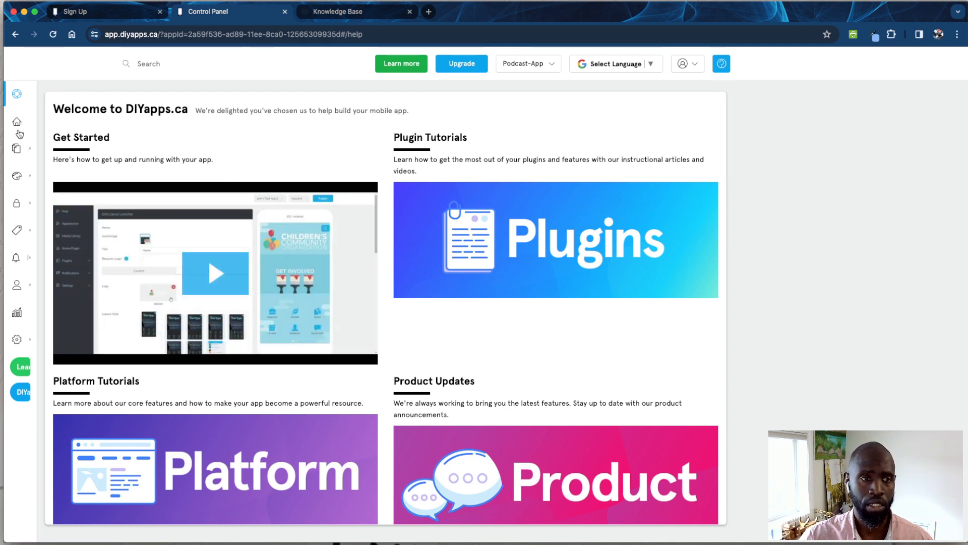
- Open the app's home screen settings and examine its description, sub-levels and actions
{"action": "left_click", "coordinate": [34, 127]}
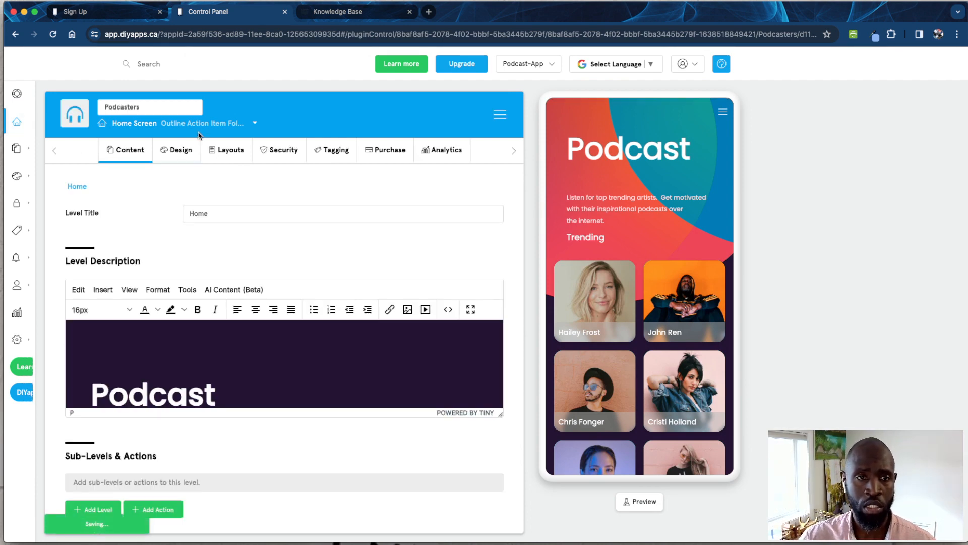
{"action": "scroll", "coordinate": [298, 229], "scroll_direction": "down", "scroll_amount": 5}
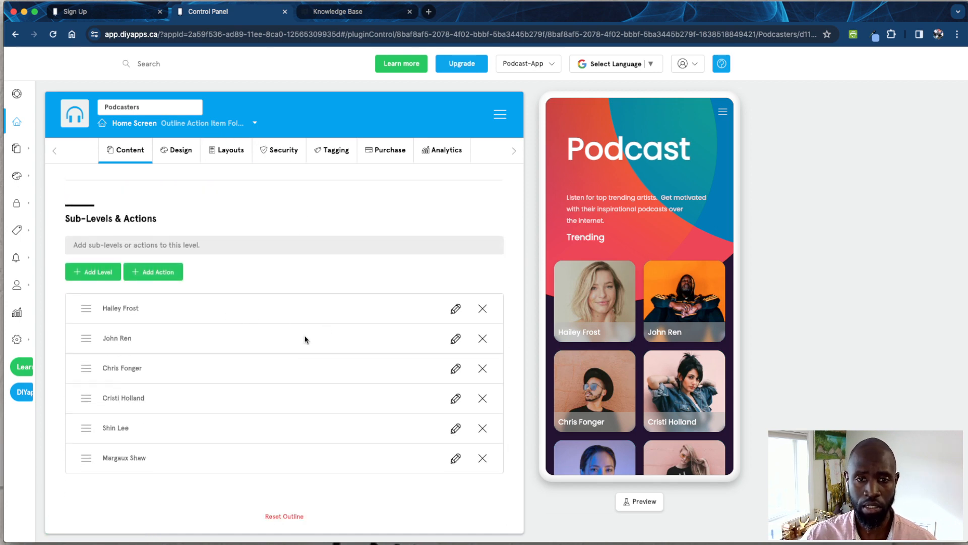
{"action": "scroll", "coordinate": [294, 348], "scroll_direction": "up", "scroll_amount": 5}
- Examine the home screen's design settings and layout choices, comparing them with the app preview
{"action": "left_click", "coordinate": [180, 163]}
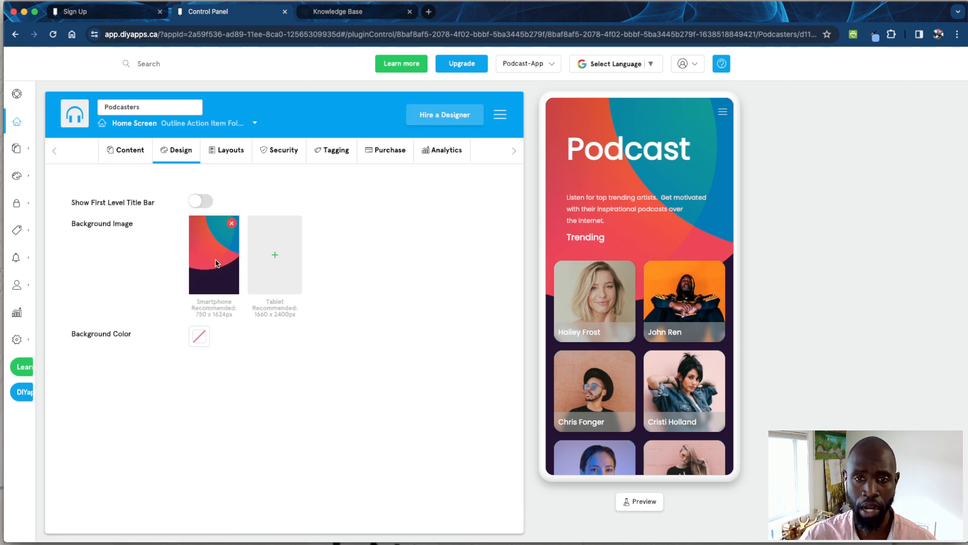
{"action": "left_click", "coordinate": [232, 153]}
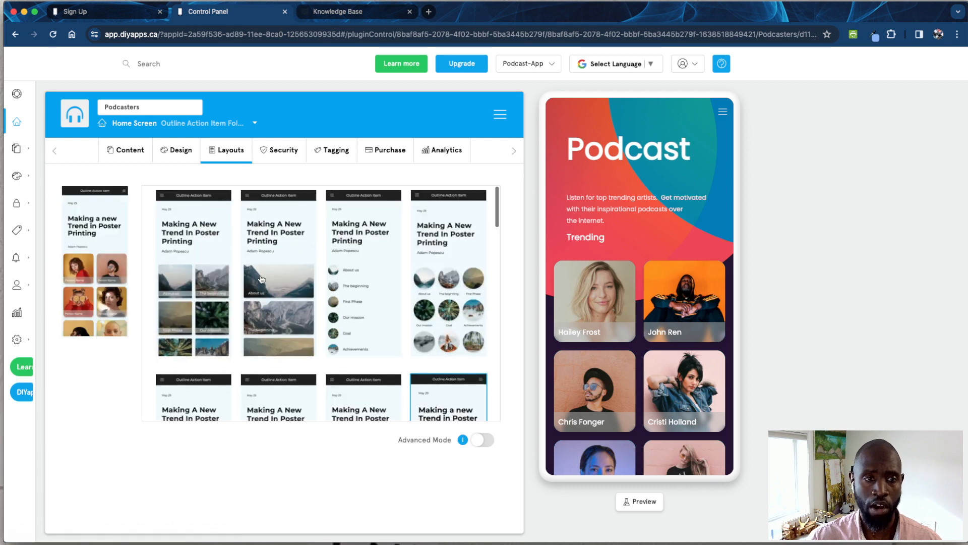
{"action": "scroll", "coordinate": [583, 335], "scroll_direction": "down", "scroll_amount": 1}
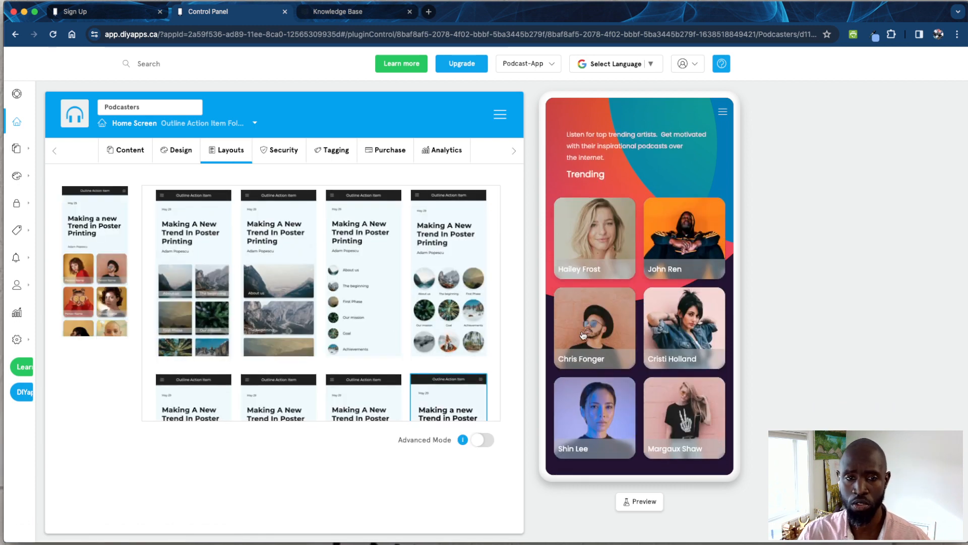
{"action": "scroll", "coordinate": [557, 307], "scroll_direction": "up", "scroll_amount": 1}
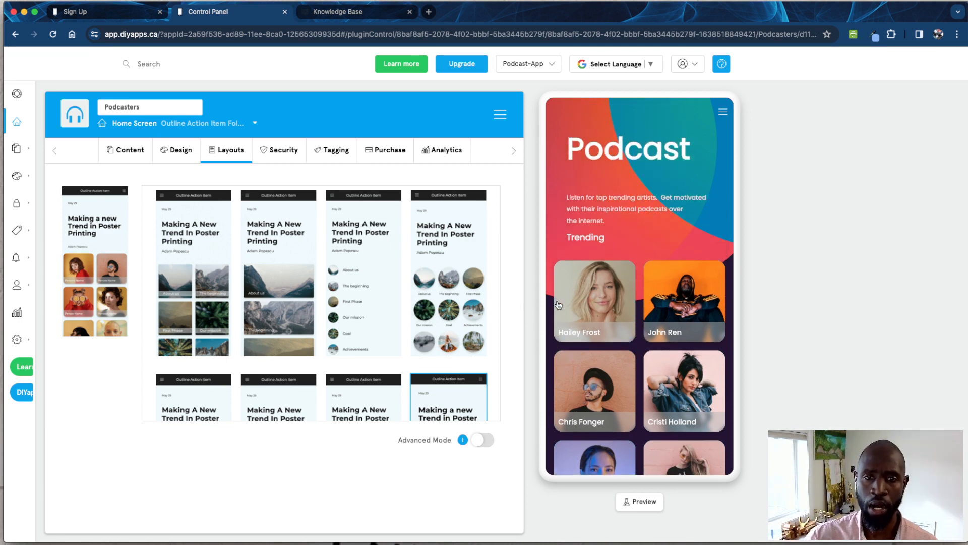
- Open the first trending podcaster's page, inspect its RSS feed name and URL, and leave the feed without saving
{"action": "left_click", "coordinate": [591, 311]}
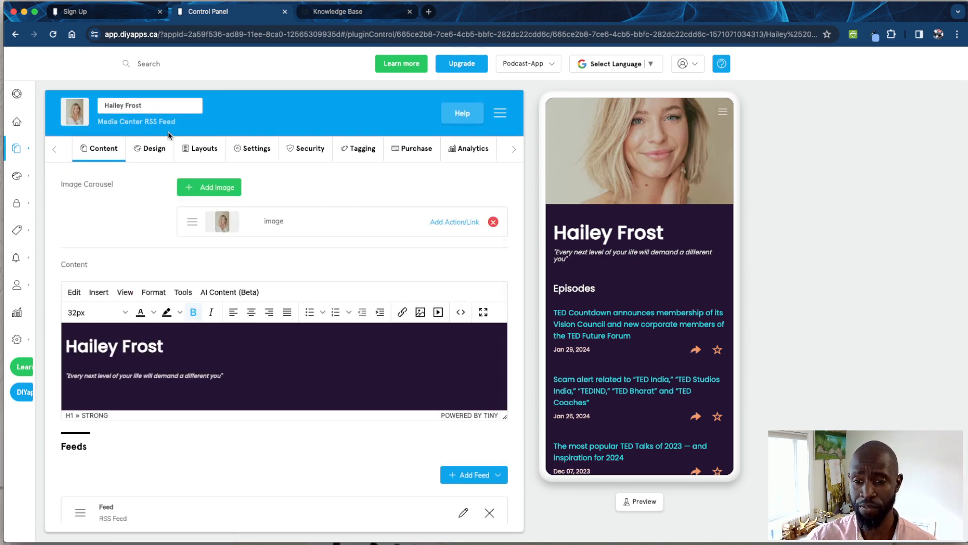
{"action": "scroll", "coordinate": [309, 371], "scroll_direction": "down", "scroll_amount": 2}
{"action": "scroll", "coordinate": [302, 439], "scroll_direction": "down", "scroll_amount": 3}
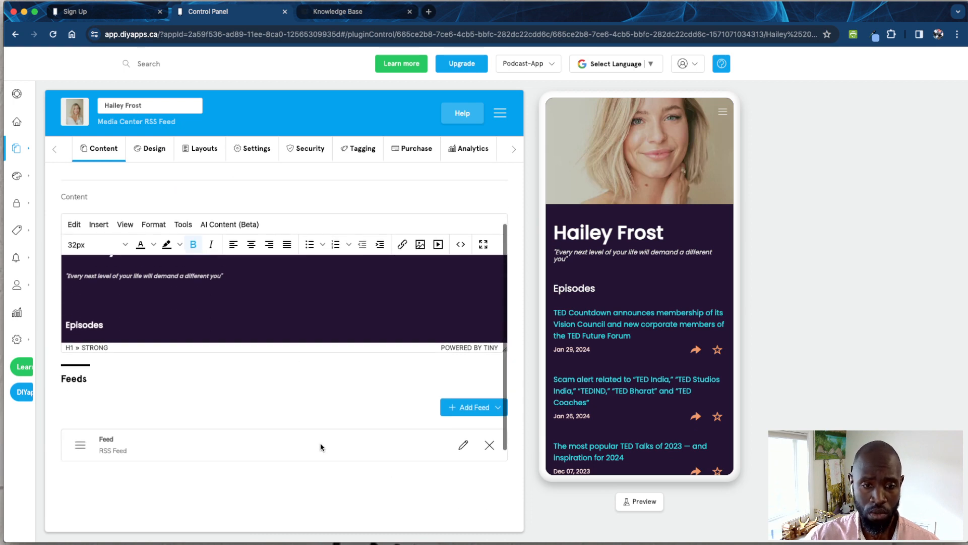
{"action": "left_click", "coordinate": [459, 434]}
{"action": "left_click", "coordinate": [247, 376]}
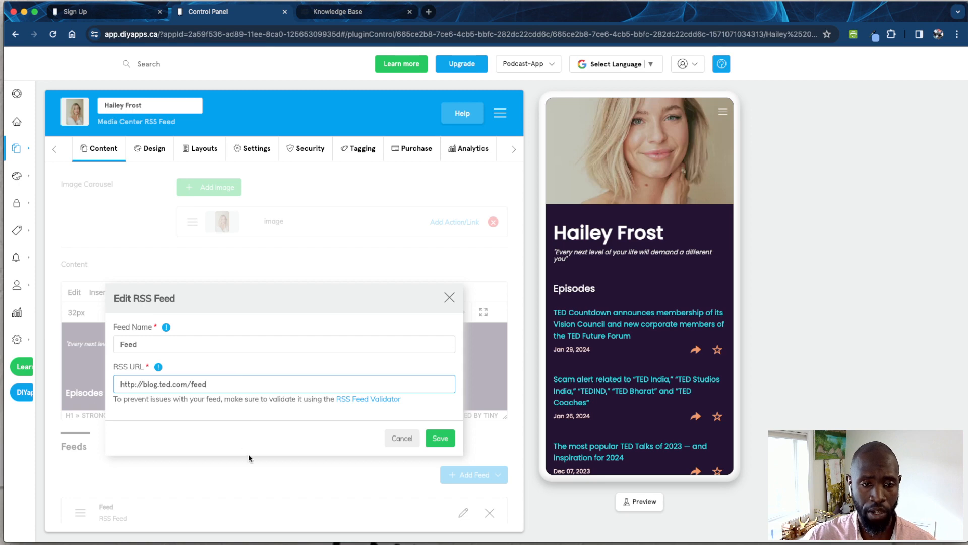
{"action": "left_click", "coordinate": [252, 472]}
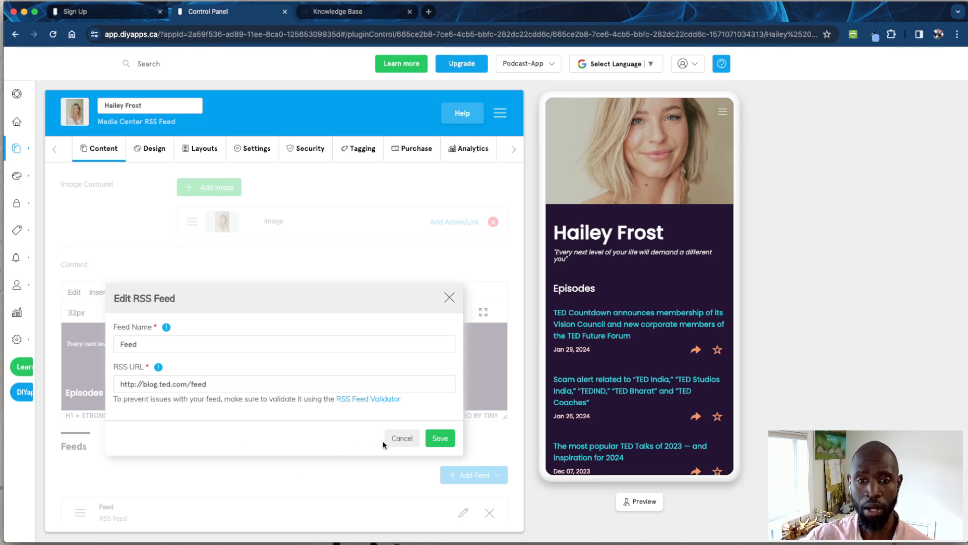
{"action": "left_click", "coordinate": [401, 440]}
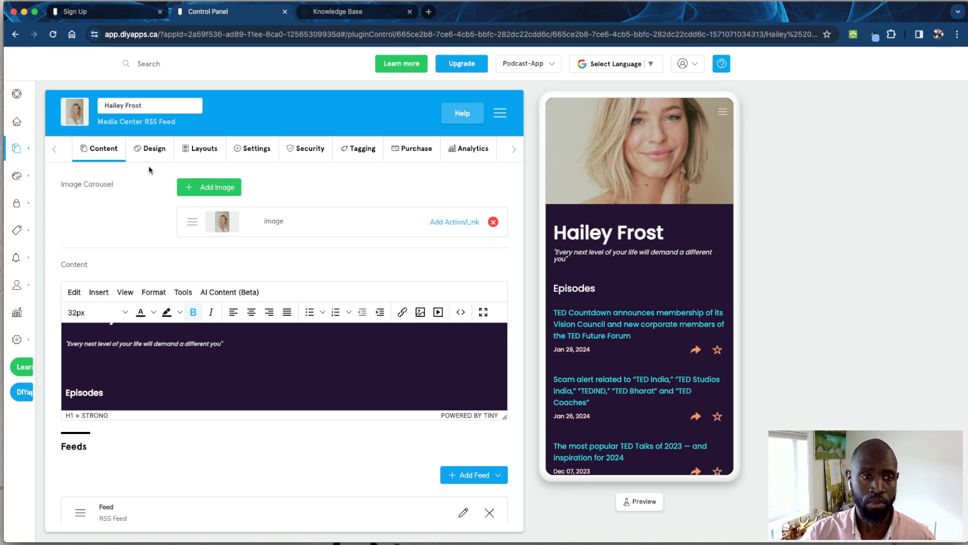
- Return to the home screen settings, review its description and sub-levels, and look through the available layouts
{"action": "left_click", "coordinate": [30, 123]}
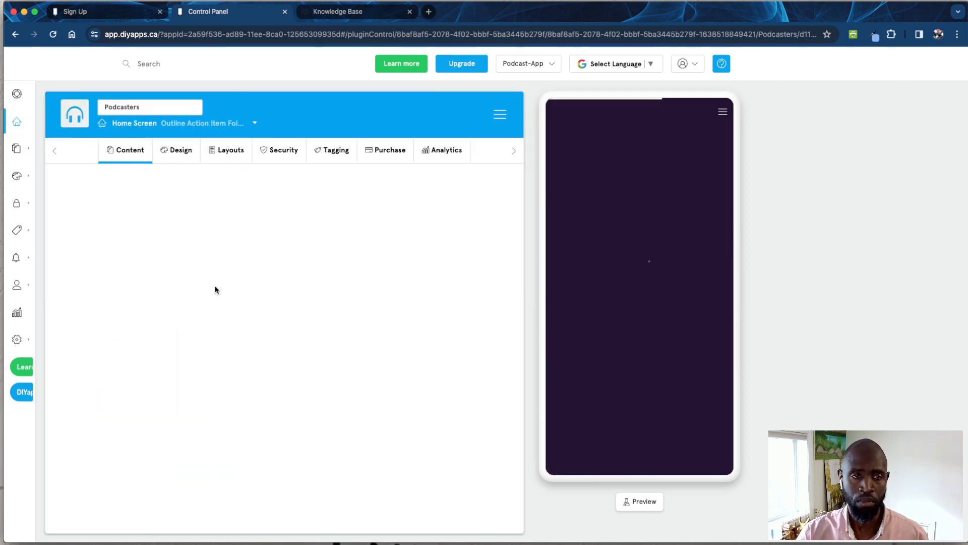
{"action": "scroll", "coordinate": [337, 339], "scroll_direction": "down", "scroll_amount": 5}
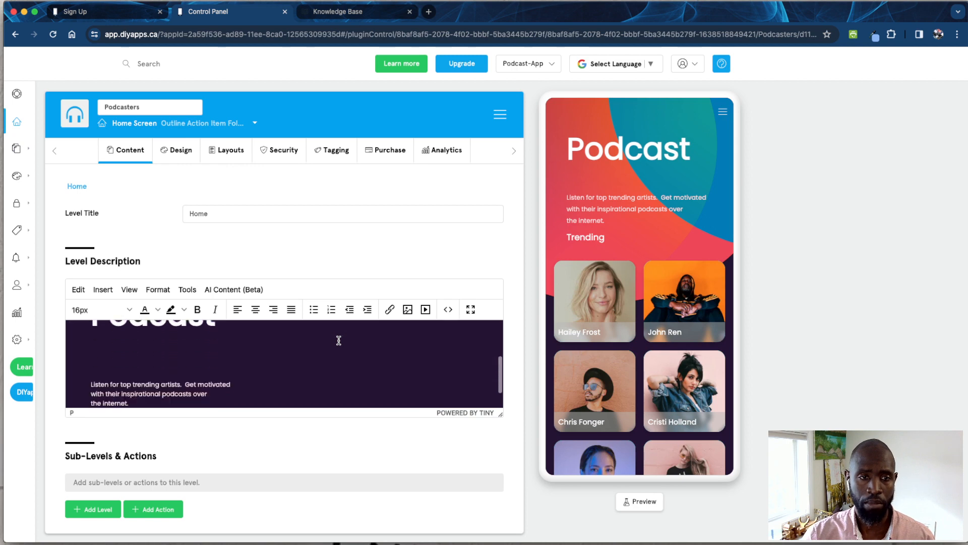
{"action": "scroll", "coordinate": [338, 341], "scroll_direction": "down", "scroll_amount": 6}
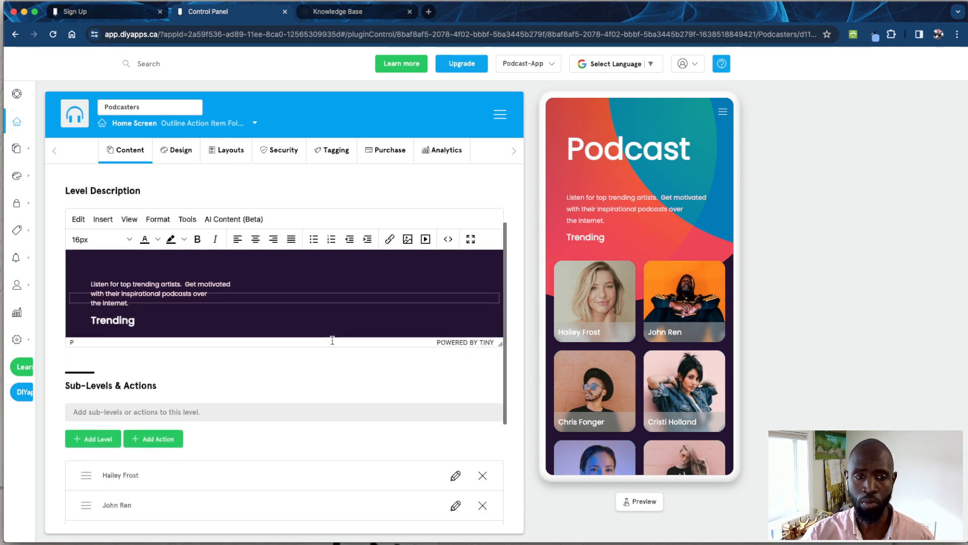
{"action": "left_click", "coordinate": [231, 159]}
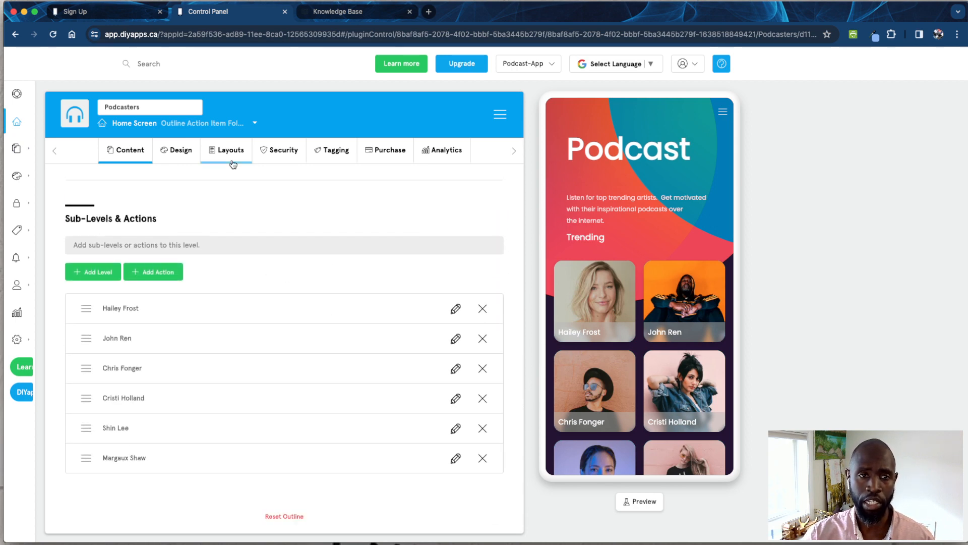
{"action": "scroll", "coordinate": [403, 309], "scroll_direction": "down", "scroll_amount": 2}
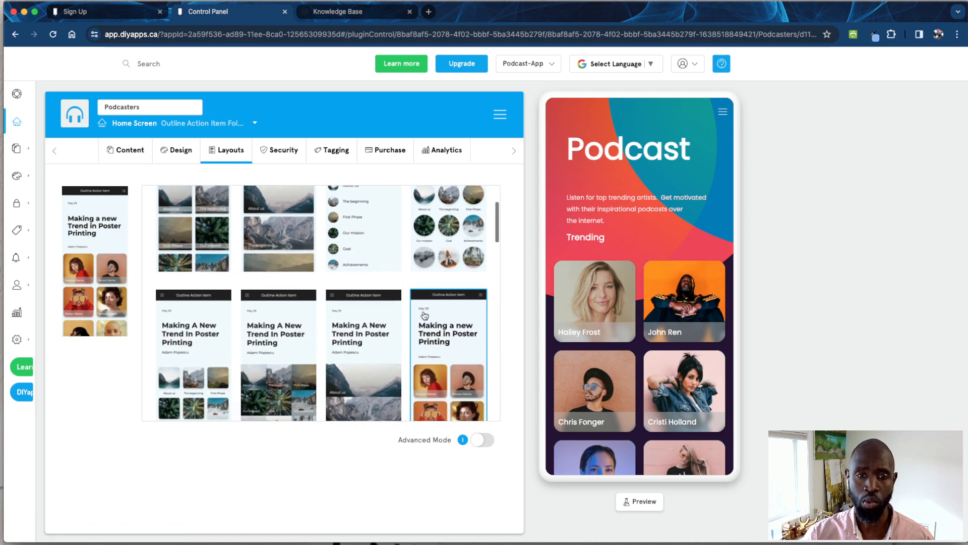
{"action": "scroll", "coordinate": [249, 331], "scroll_direction": "up", "scroll_amount": 1}
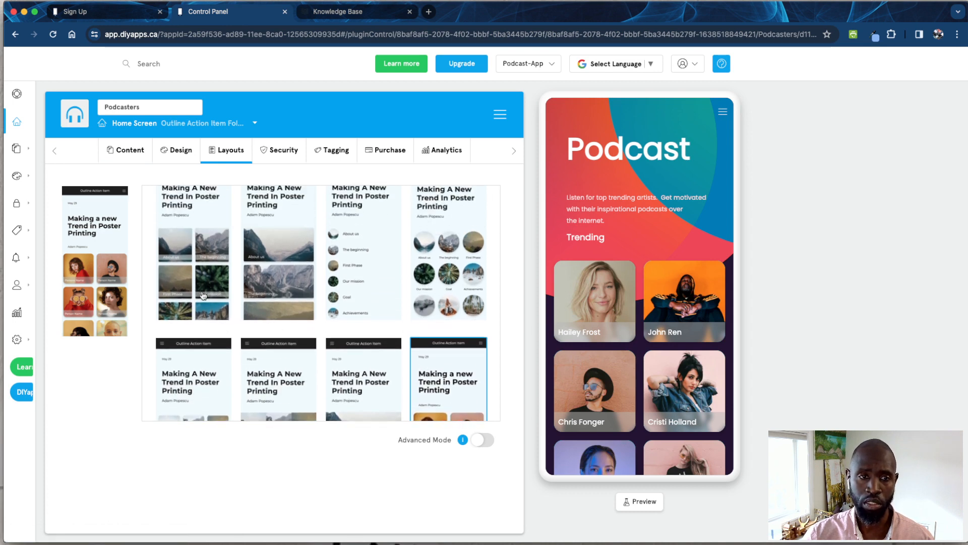
- Try the two-column, circular, list and tiled grid home screen layouts, restore the rounded two-column card layout and return to the content settings
{"action": "left_click", "coordinate": [190, 287]}
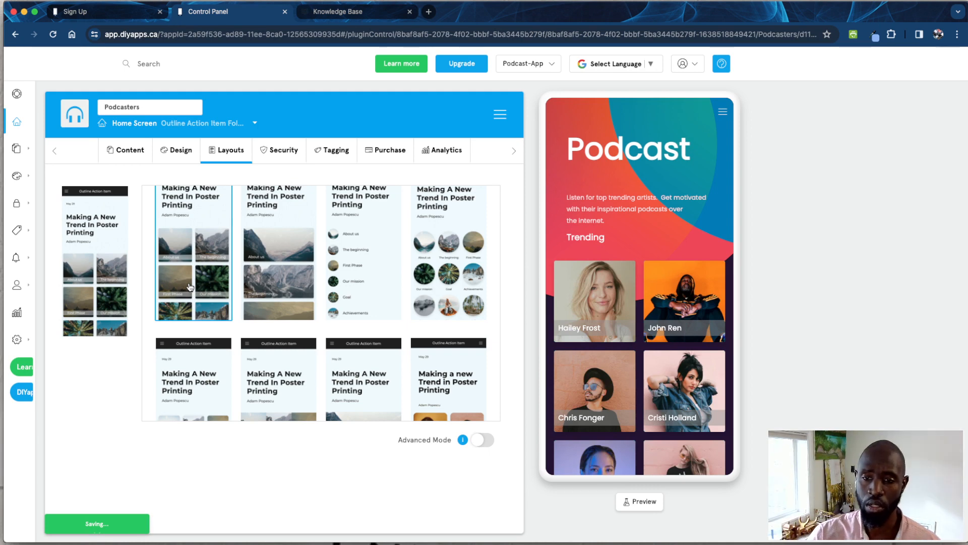
{"action": "left_click", "coordinate": [433, 289]}
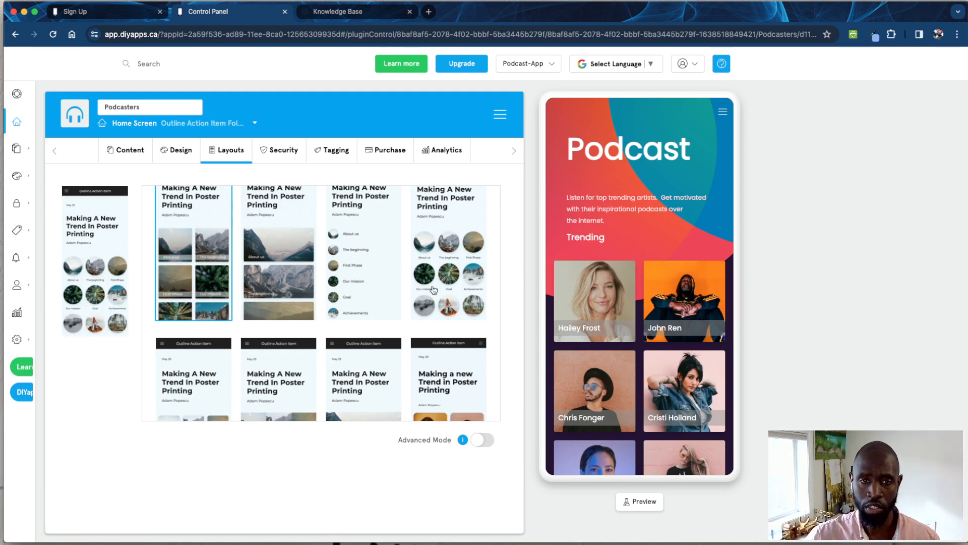
{"action": "left_click", "coordinate": [372, 290]}
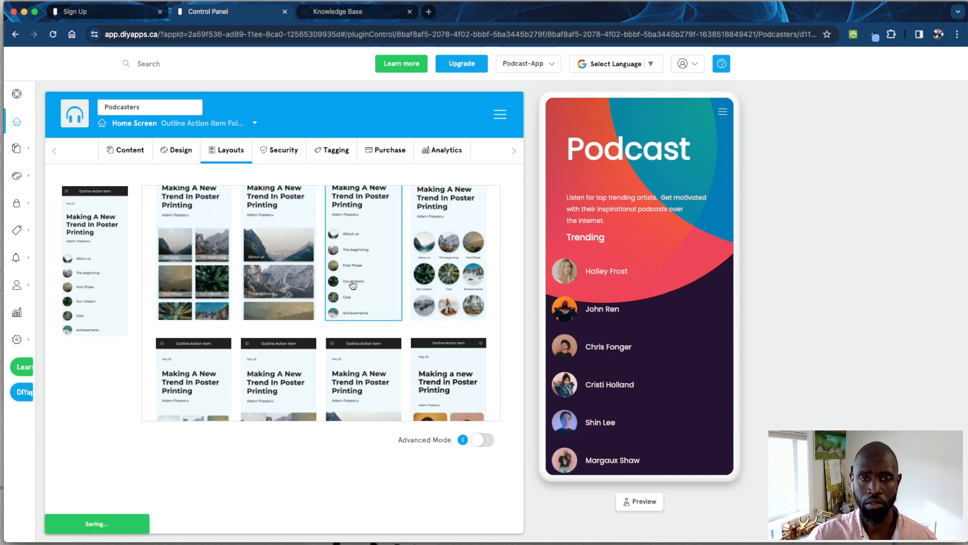
{"action": "scroll", "coordinate": [308, 391], "scroll_direction": "down", "scroll_amount": 2}
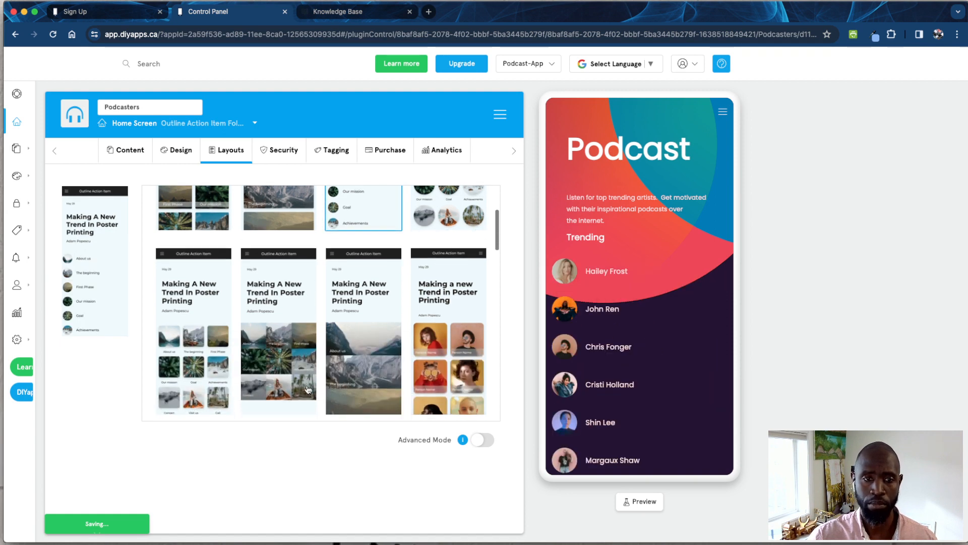
{"action": "left_click", "coordinate": [285, 378]}
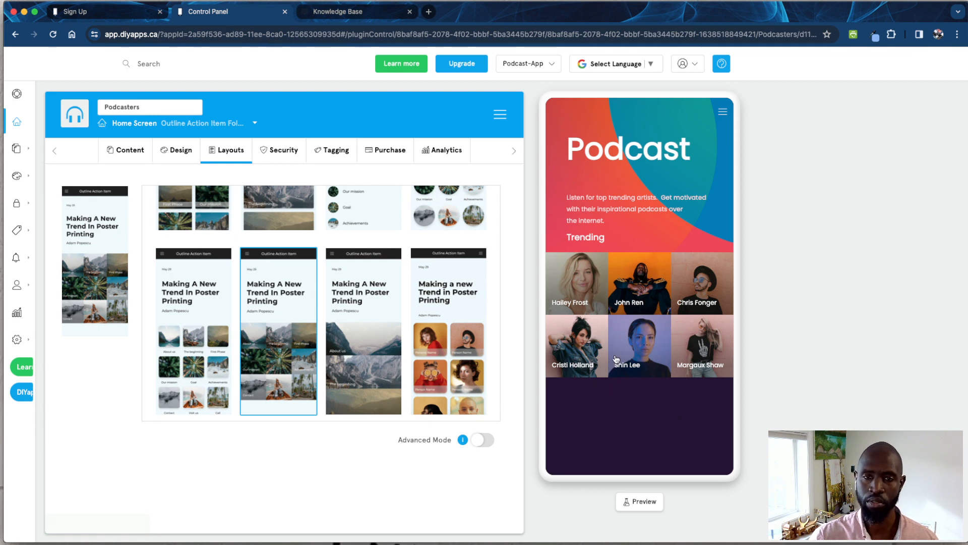
{"action": "left_click", "coordinate": [217, 360]}
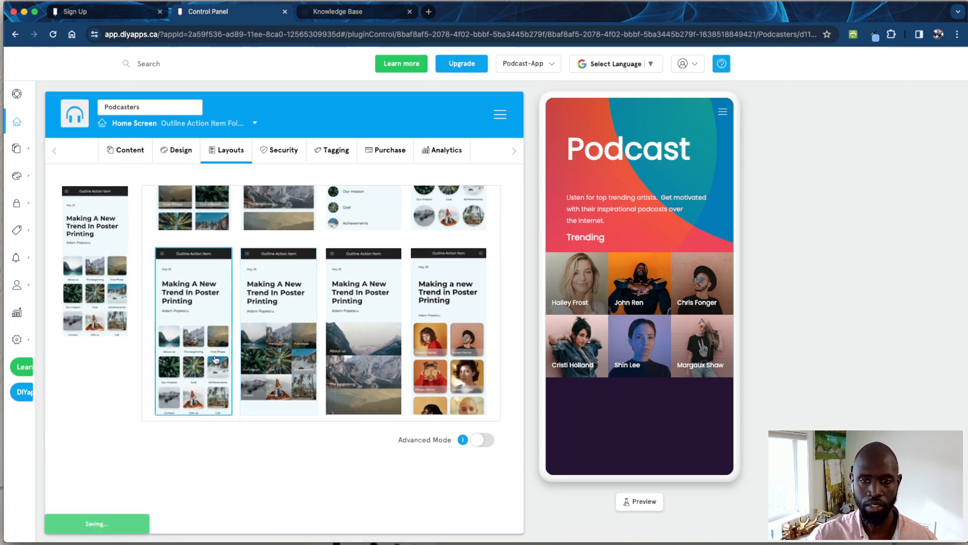
{"action": "left_click", "coordinate": [461, 364]}
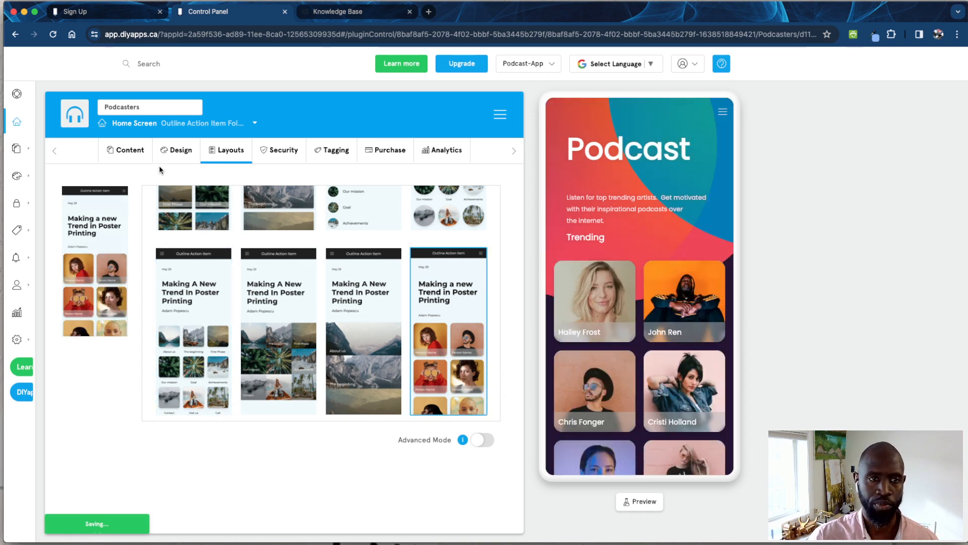
{"action": "left_click", "coordinate": [143, 157]}
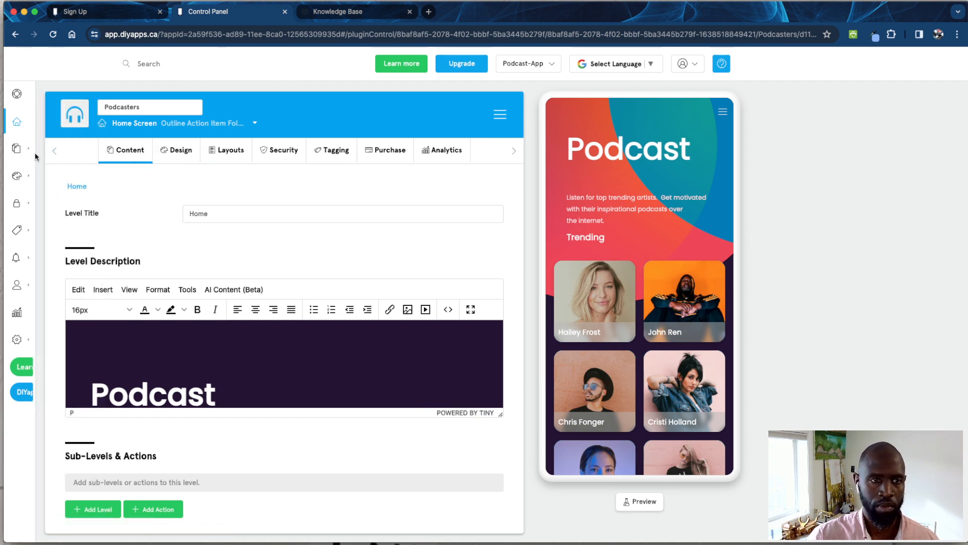
- Examine the app's components: its added features, the Marketplace and the side menu configuration
{"action": "mouse_move", "coordinate": [37, 154]}
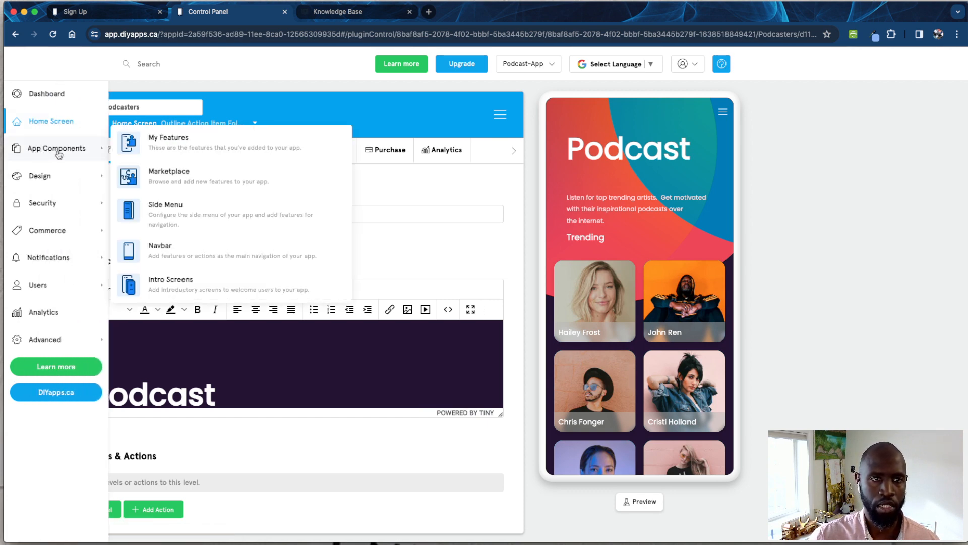
{"action": "left_click", "coordinate": [161, 152]}
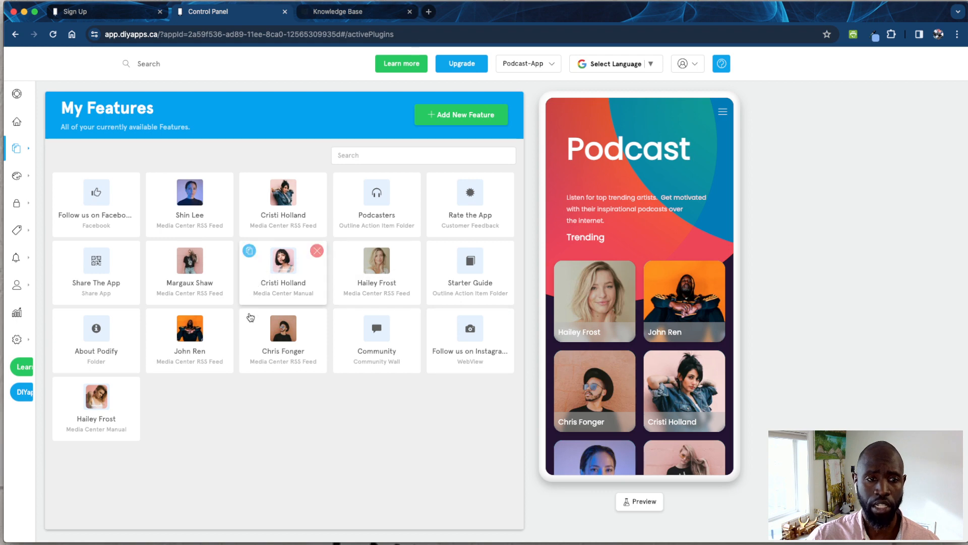
{"action": "mouse_move", "coordinate": [30, 180]}
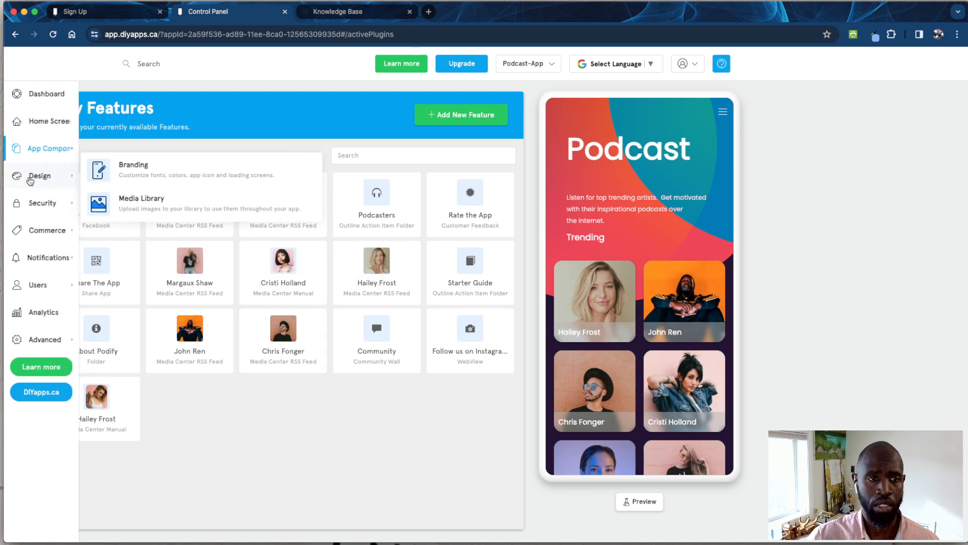
{"action": "mouse_move", "coordinate": [76, 147]}
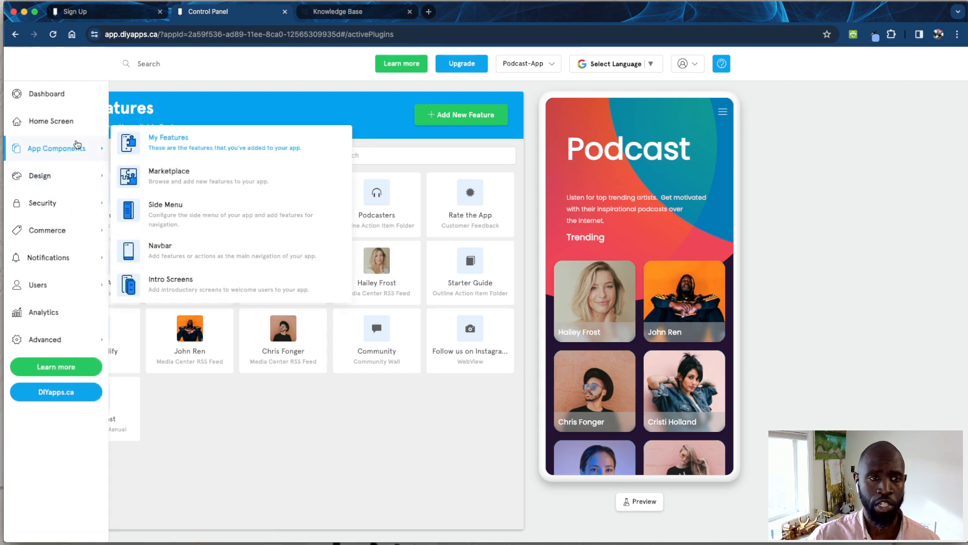
{"action": "left_click", "coordinate": [183, 173]}
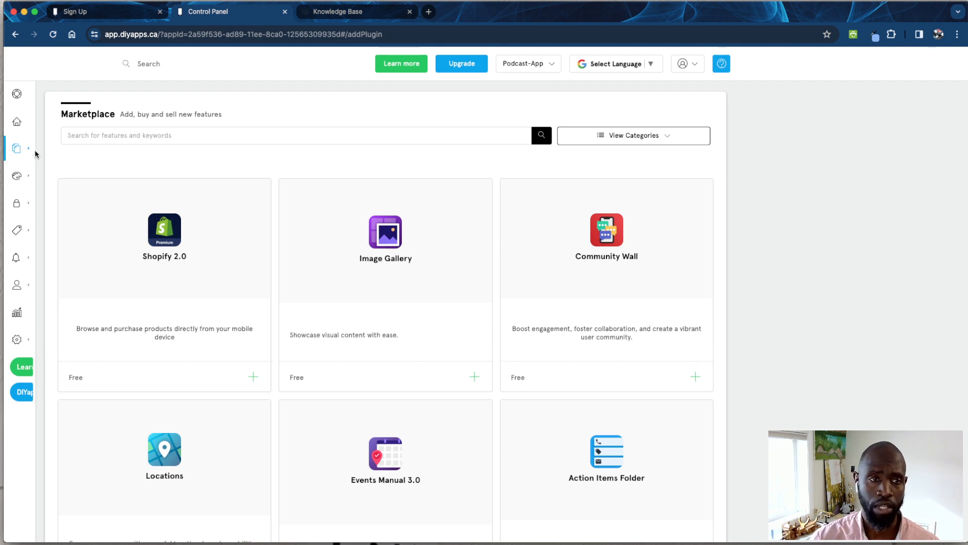
{"action": "mouse_move", "coordinate": [123, 154]}
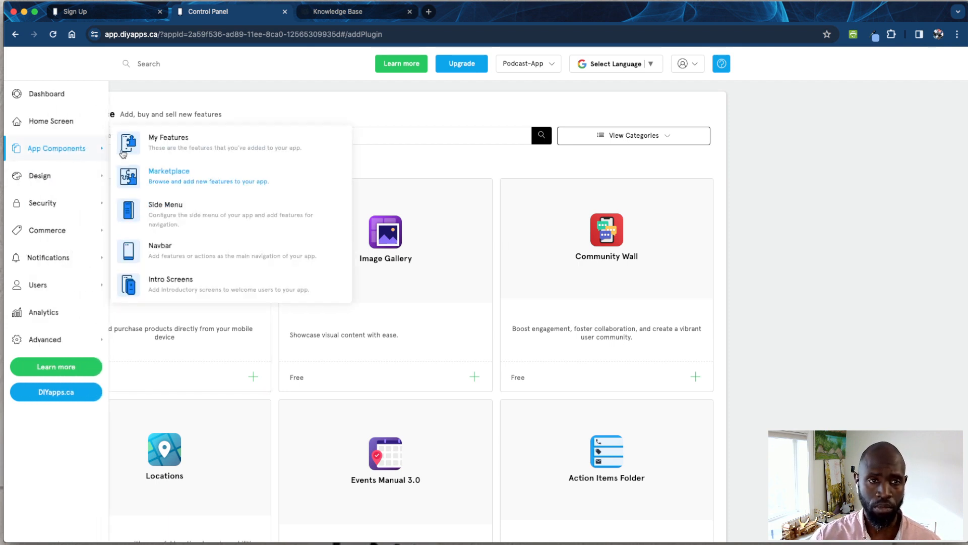
{"action": "left_click", "coordinate": [160, 218]}
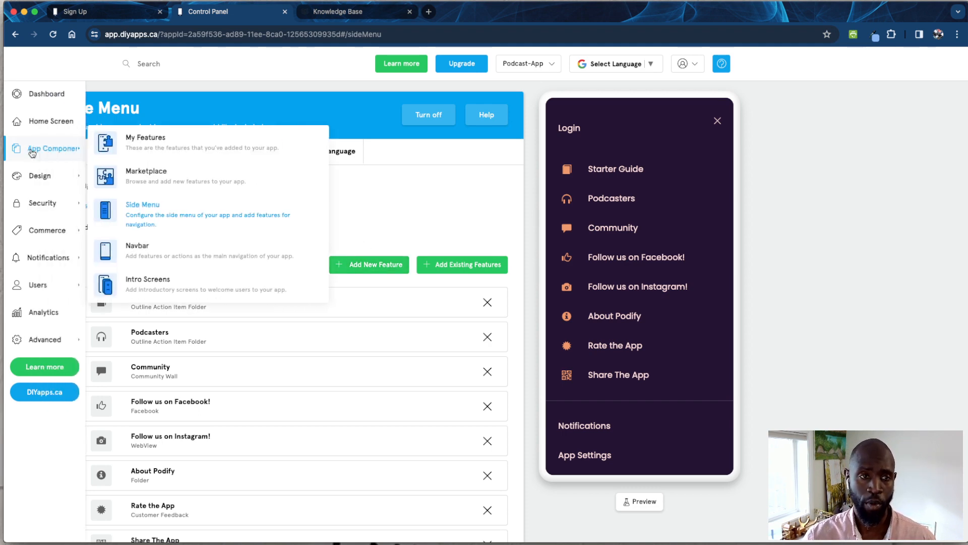
- Turn on the app's Navbar and enable its shadow, items border and top border
{"action": "mouse_move", "coordinate": [56, 148]}
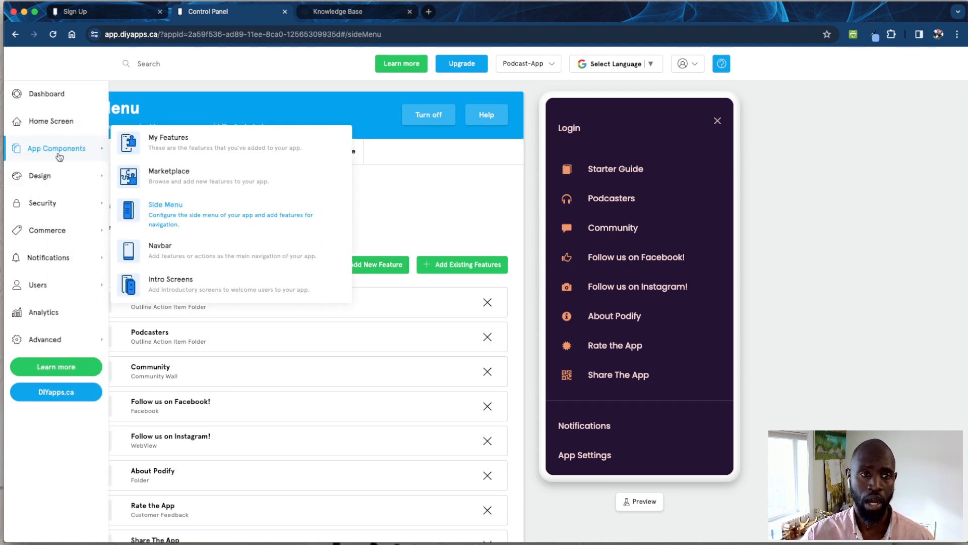
{"action": "left_click", "coordinate": [151, 256]}
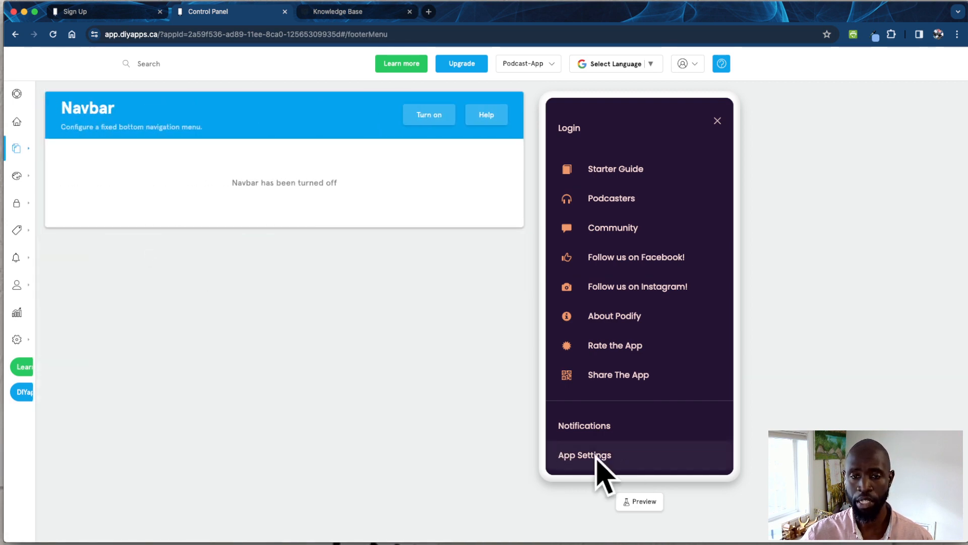
{"action": "left_click", "coordinate": [418, 124]}
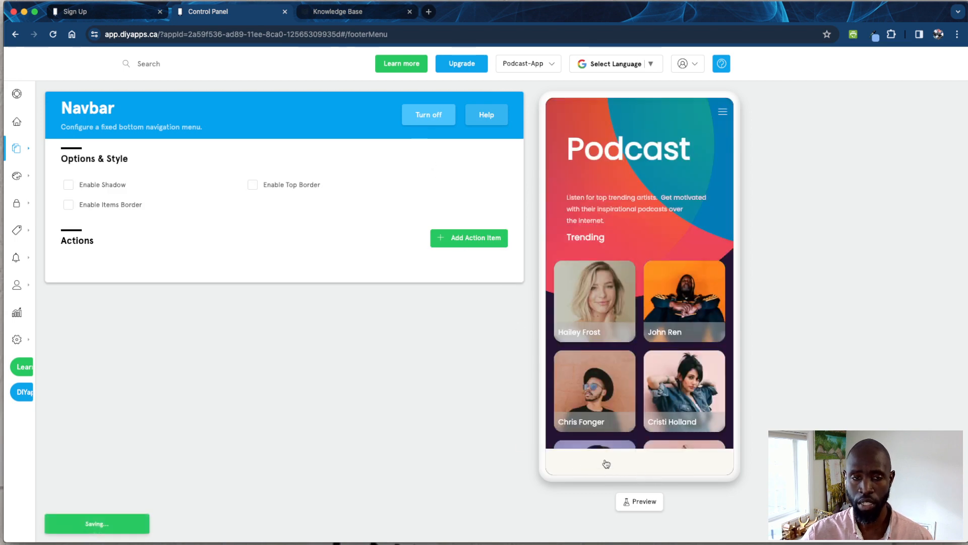
{"action": "left_click", "coordinate": [114, 190]}
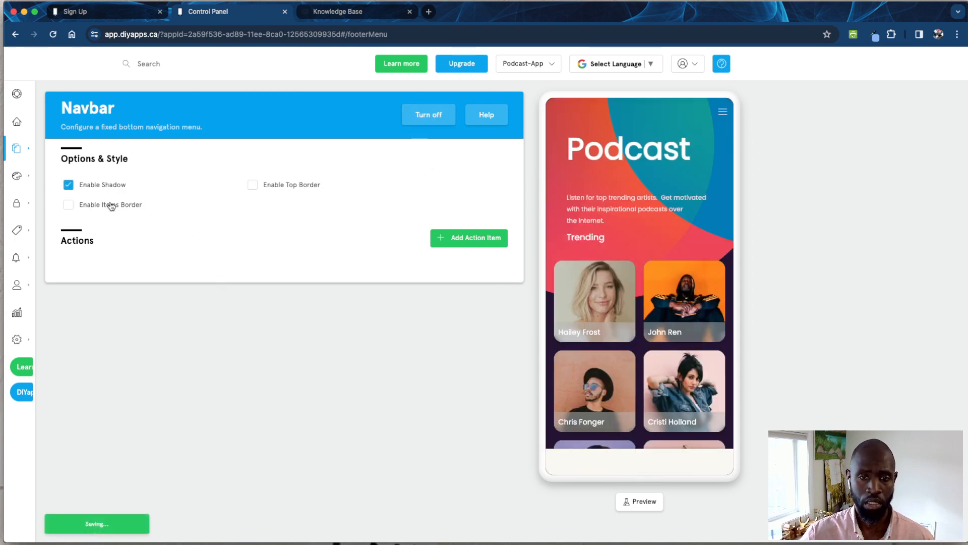
{"action": "left_click", "coordinate": [113, 205]}
{"action": "left_click", "coordinate": [255, 185]}
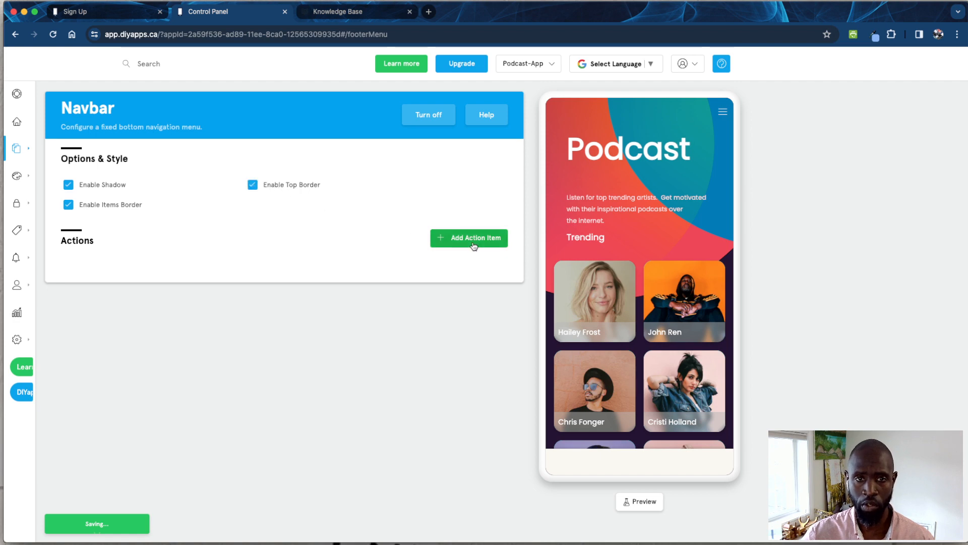
- Add the Starter Guide feature as a Navbar action item, test it in the app preview and go back to the home screen
{"action": "left_click", "coordinate": [452, 244]}
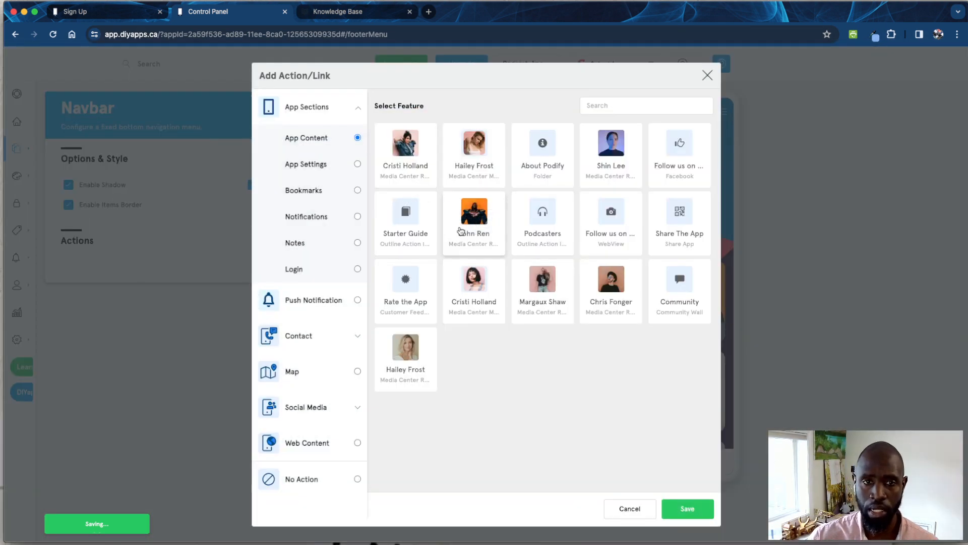
{"action": "left_click", "coordinate": [422, 241]}
{"action": "left_click", "coordinate": [688, 512]}
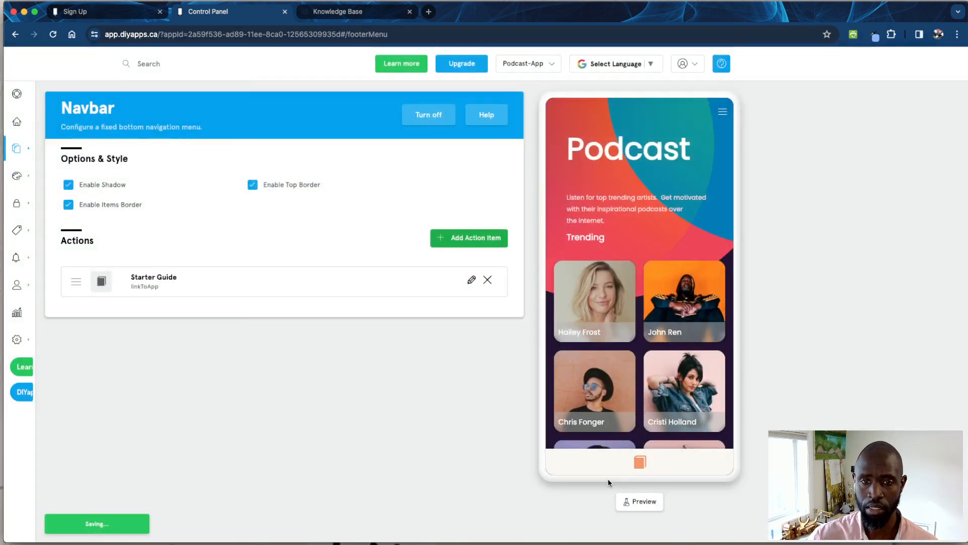
{"action": "left_click", "coordinate": [640, 464]}
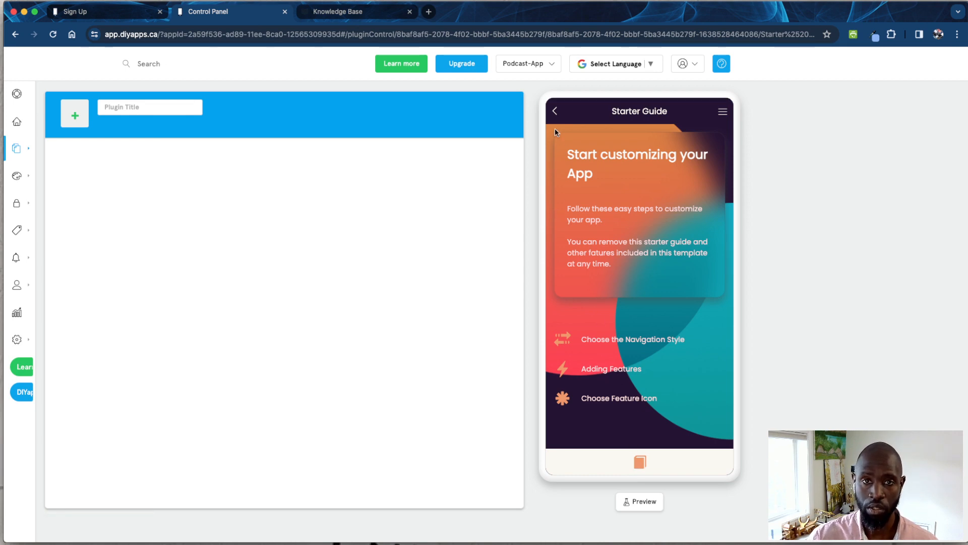
{"action": "left_click", "coordinate": [554, 112]}
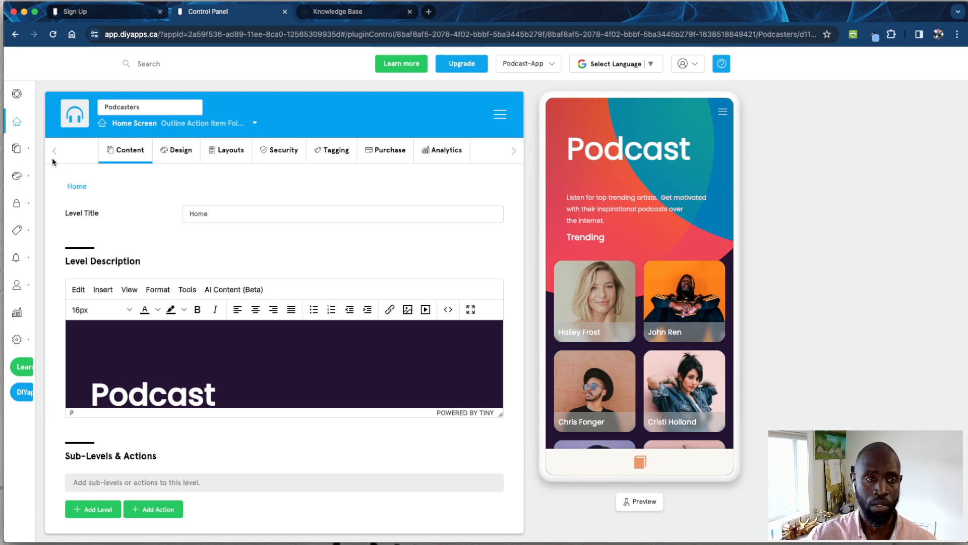
- Open the Intro Screens component and view each of its slides in the app preview through the last one
{"action": "mouse_move", "coordinate": [76, 151]}
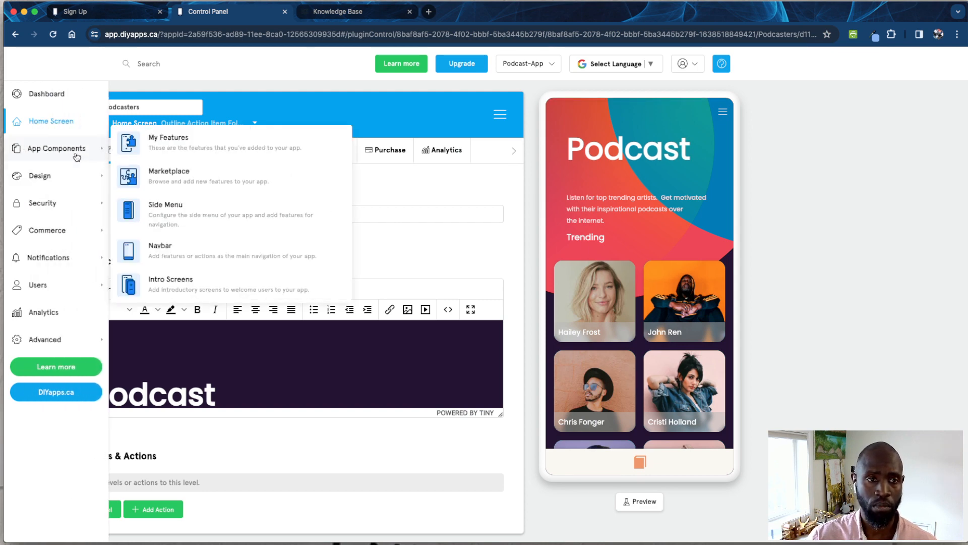
{"action": "left_click", "coordinate": [170, 284]}
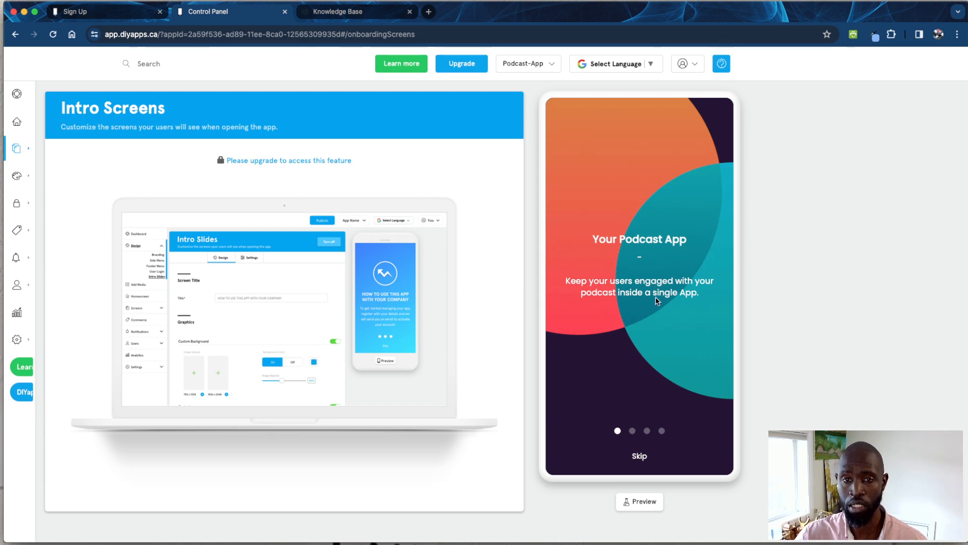
{"action": "left_click", "coordinate": [633, 433]}
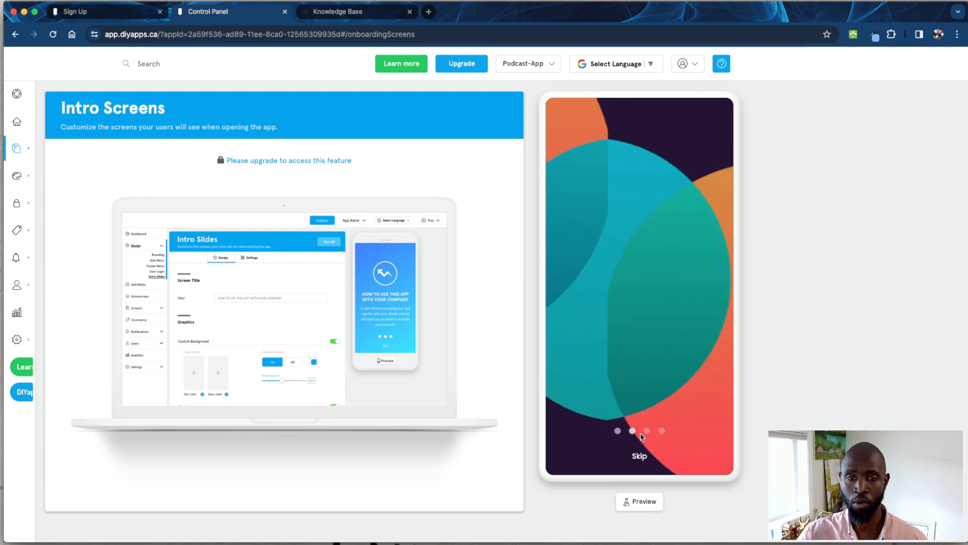
{"action": "left_click", "coordinate": [648, 431]}
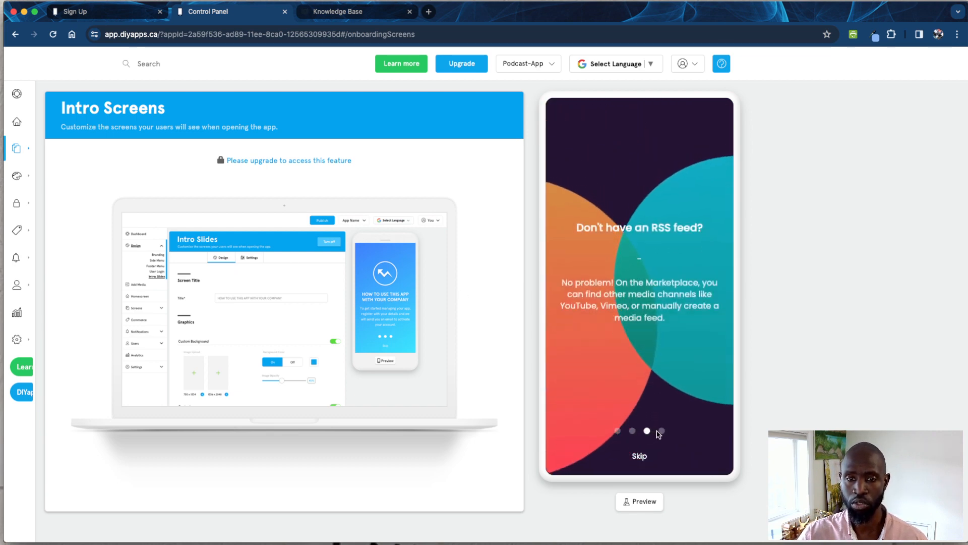
{"action": "left_click", "coordinate": [662, 432]}
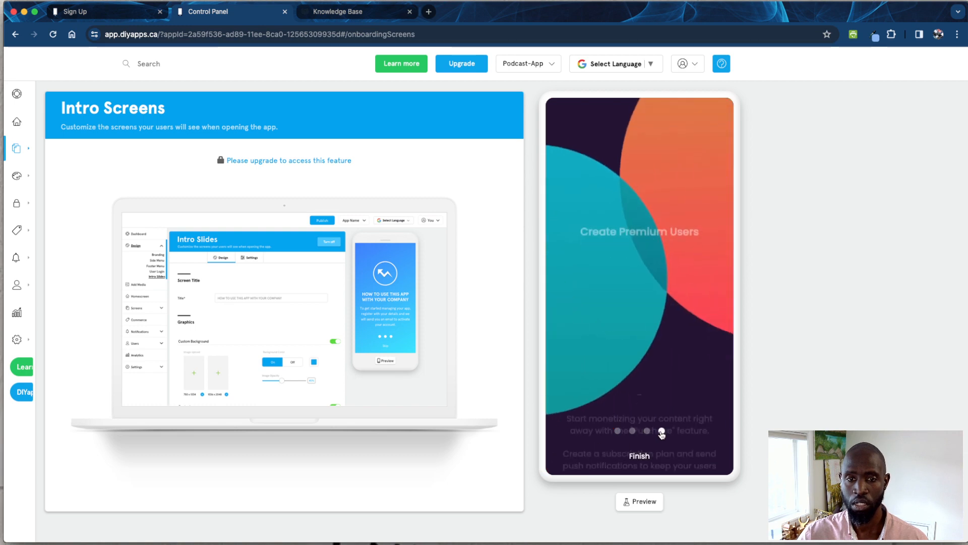
- Finish the intro slides in the app preview and turn off the app's Navbar
{"action": "left_click", "coordinate": [646, 461]}
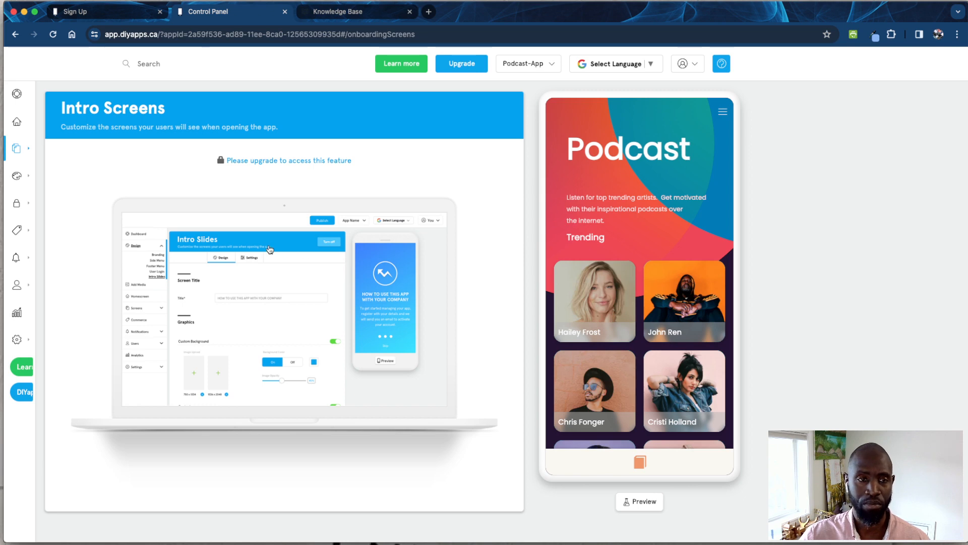
{"action": "mouse_move", "coordinate": [30, 153]}
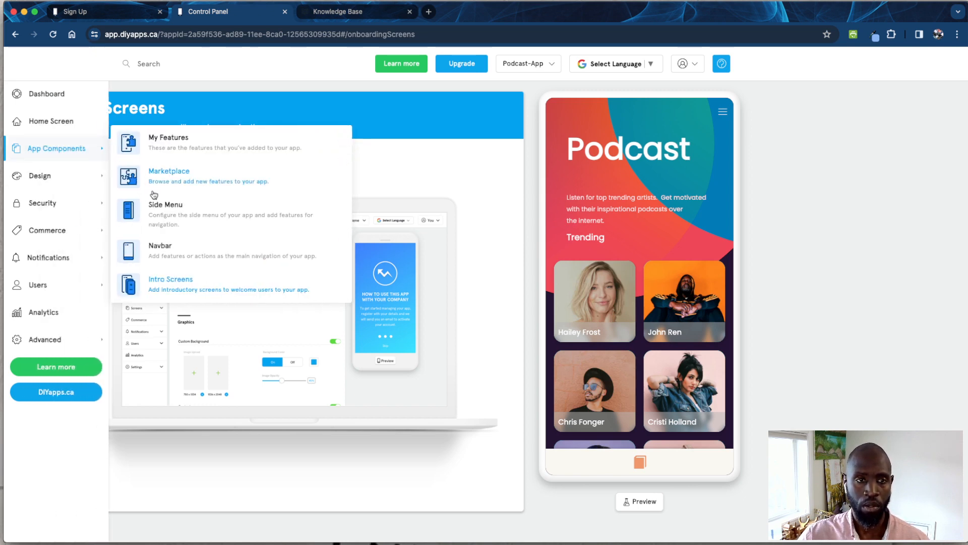
{"action": "left_click", "coordinate": [157, 246]}
{"action": "left_click", "coordinate": [409, 124]}
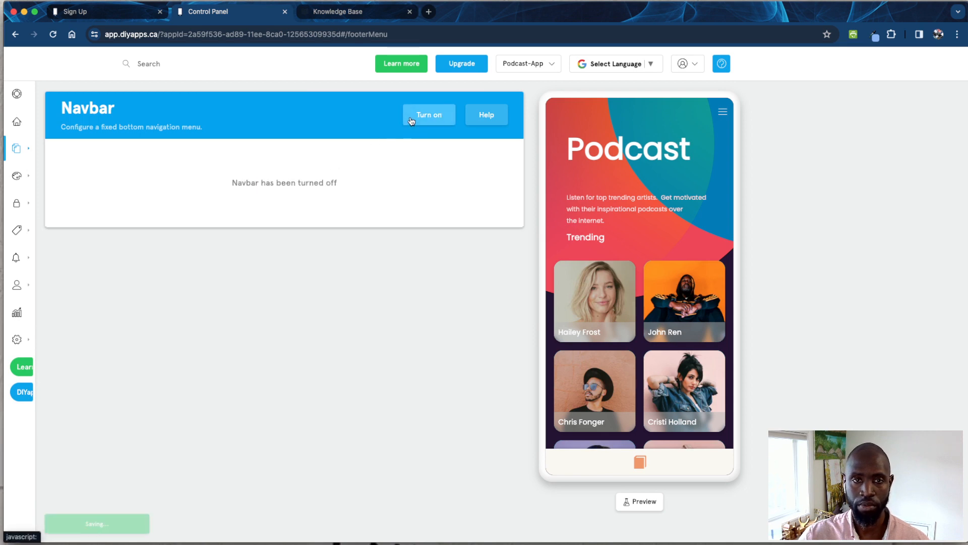
- Open the app's Branding settings and review the app icon, app icon name and loading screen
{"action": "mouse_move", "coordinate": [27, 146]}
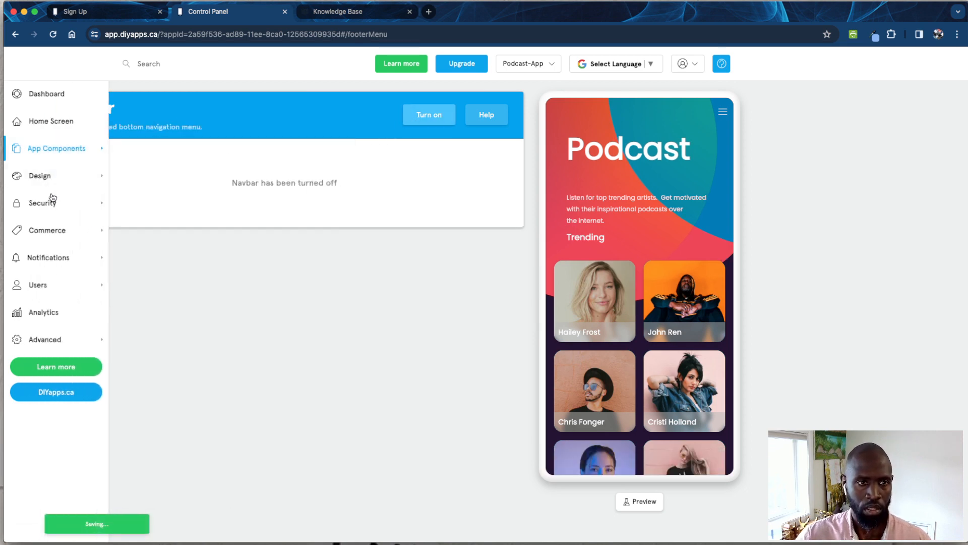
{"action": "mouse_move", "coordinate": [48, 181]}
{"action": "left_click", "coordinate": [150, 181]}
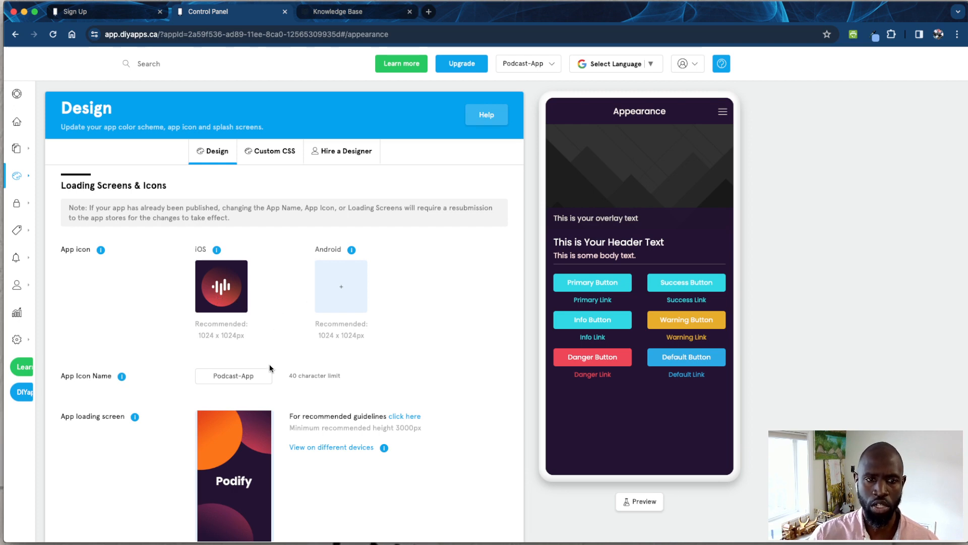
{"action": "scroll", "coordinate": [269, 364], "scroll_direction": "down", "scroll_amount": 3}
{"action": "left_click", "coordinate": [253, 279]}
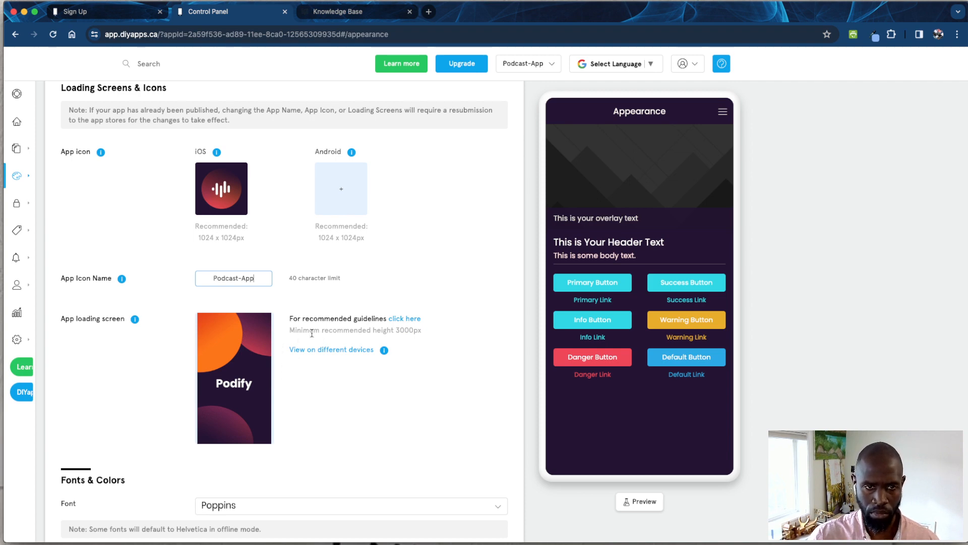
- Try Alegreya Sans as the app's font, and set the font to Architects Daughter
{"action": "scroll", "coordinate": [261, 412], "scroll_direction": "down", "scroll_amount": 5}
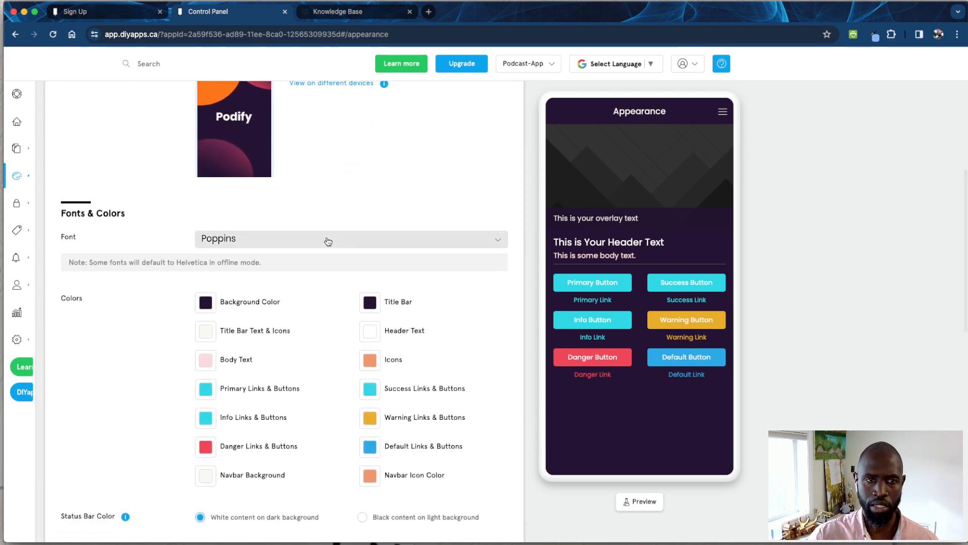
{"action": "left_click", "coordinate": [326, 241]}
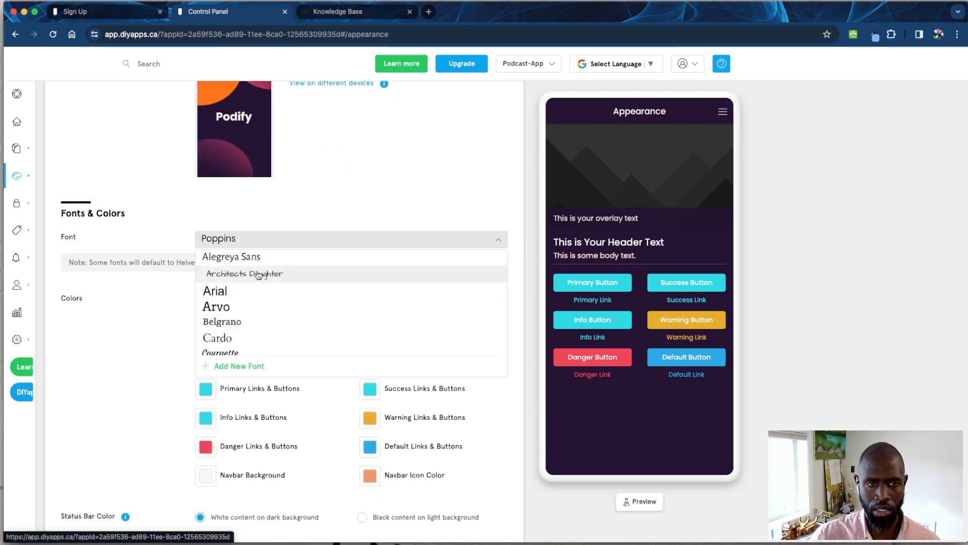
{"action": "left_click", "coordinate": [255, 257]}
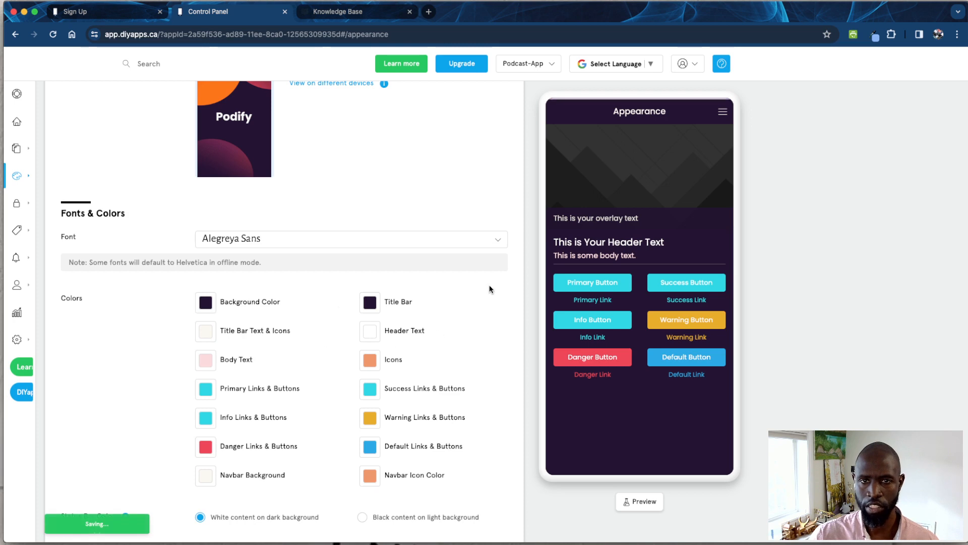
{"action": "left_click", "coordinate": [274, 244]}
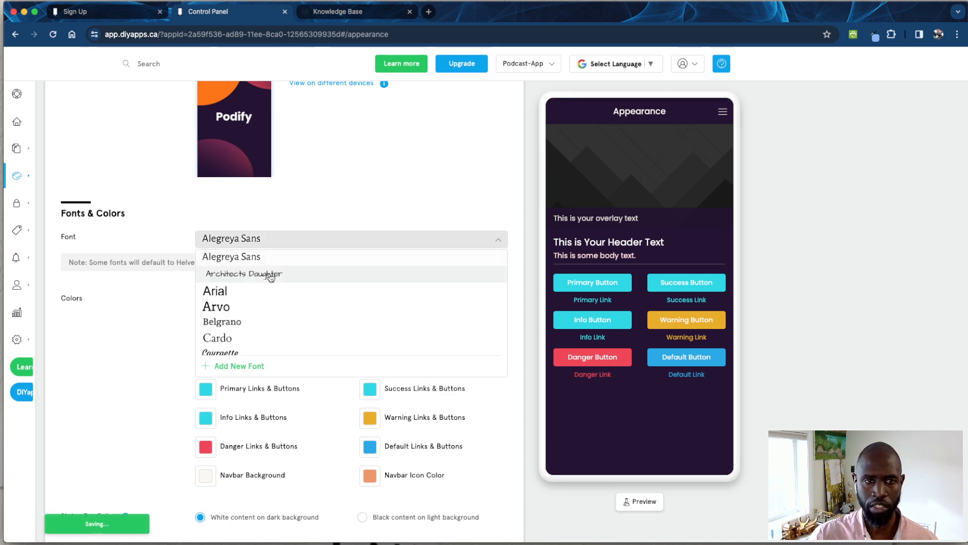
{"action": "left_click", "coordinate": [270, 273]}
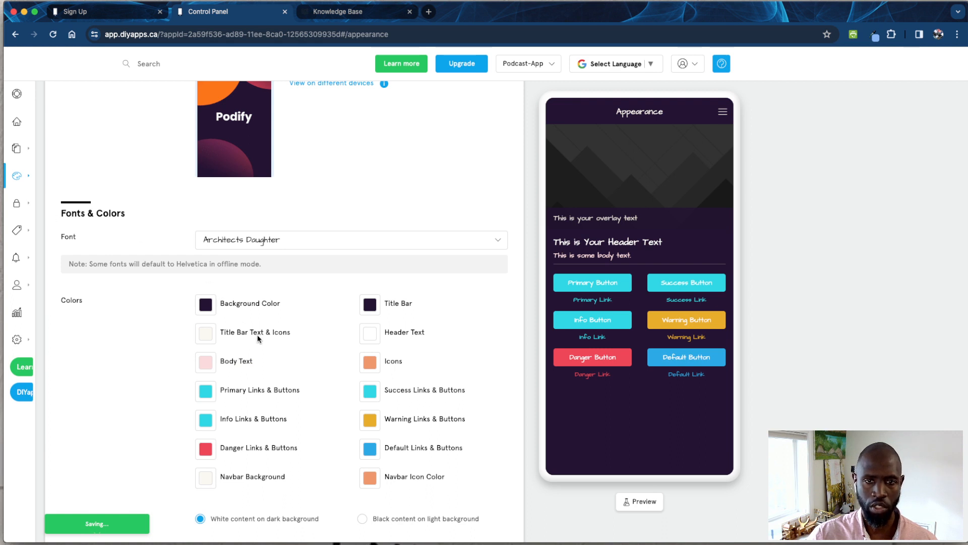
{"action": "scroll", "coordinate": [257, 335], "scroll_direction": "down", "scroll_amount": 5}
- Examine the side menu, login screen and registration screen in the app preview
{"action": "mouse_move", "coordinate": [33, 206]}
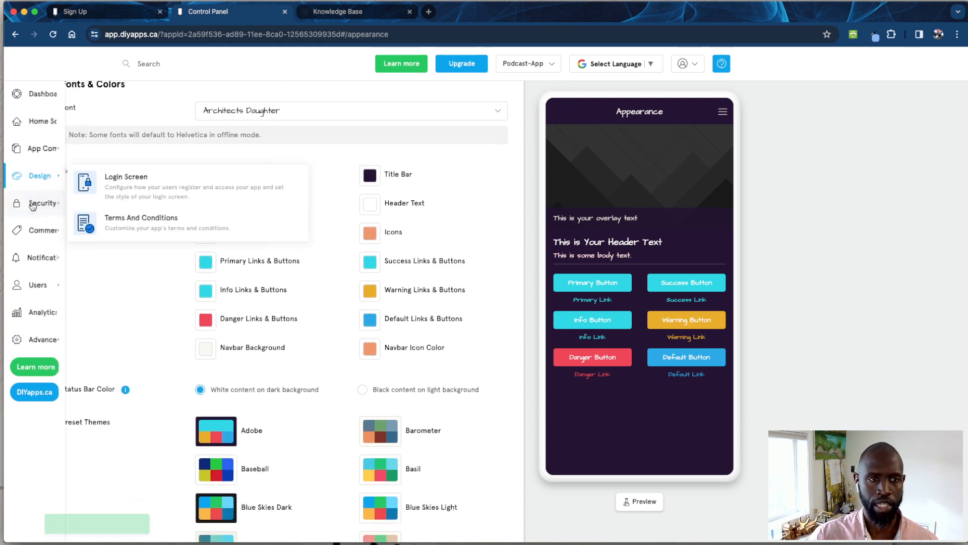
{"action": "mouse_move", "coordinate": [91, 202]}
{"action": "mouse_move", "coordinate": [74, 182]}
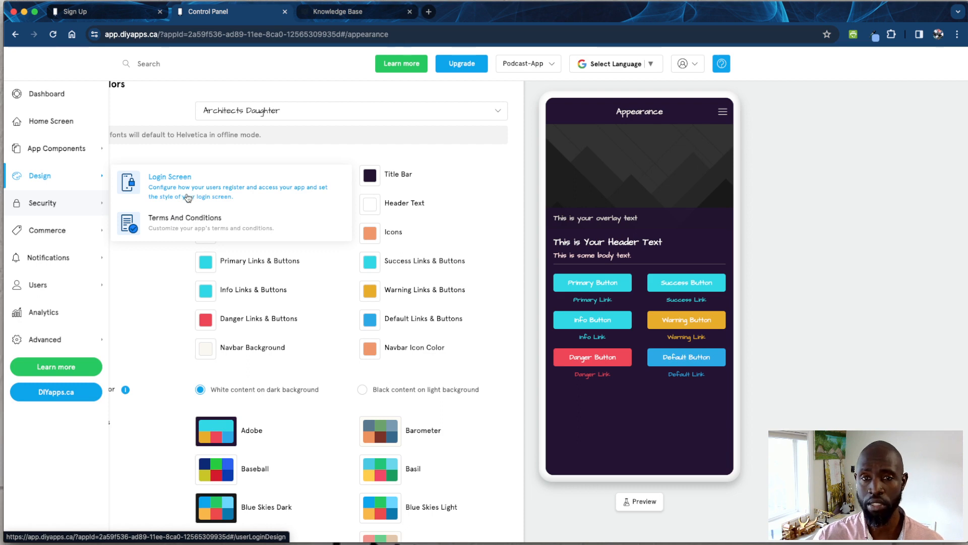
{"action": "left_click", "coordinate": [722, 111]}
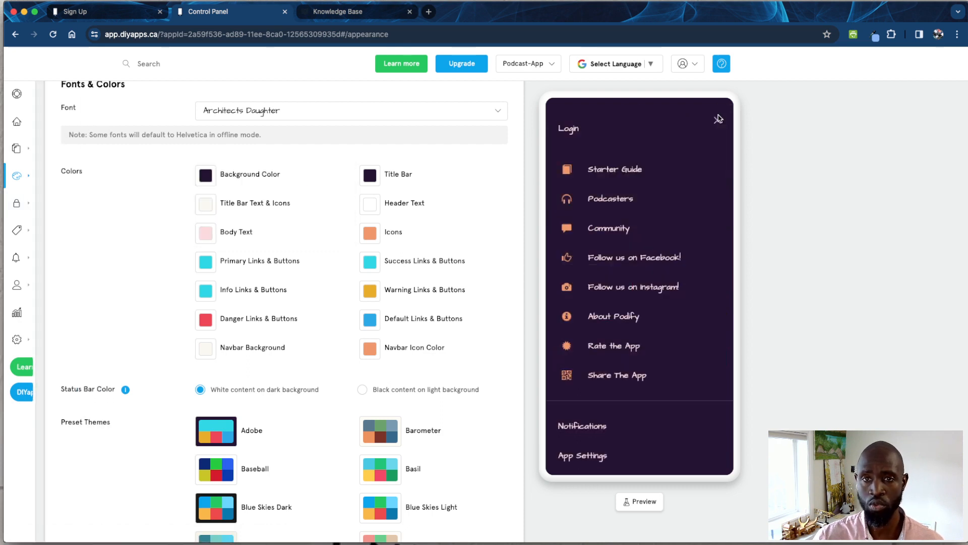
{"action": "scroll", "coordinate": [638, 287], "scroll_direction": "down", "scroll_amount": 2}
{"action": "scroll", "coordinate": [605, 242], "scroll_direction": "up", "scroll_amount": 10}
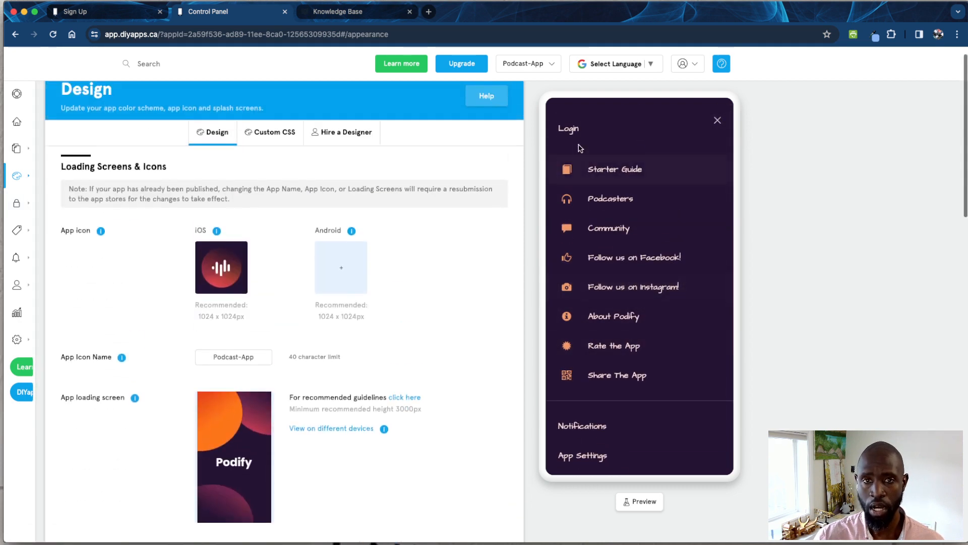
{"action": "left_click", "coordinate": [571, 130]}
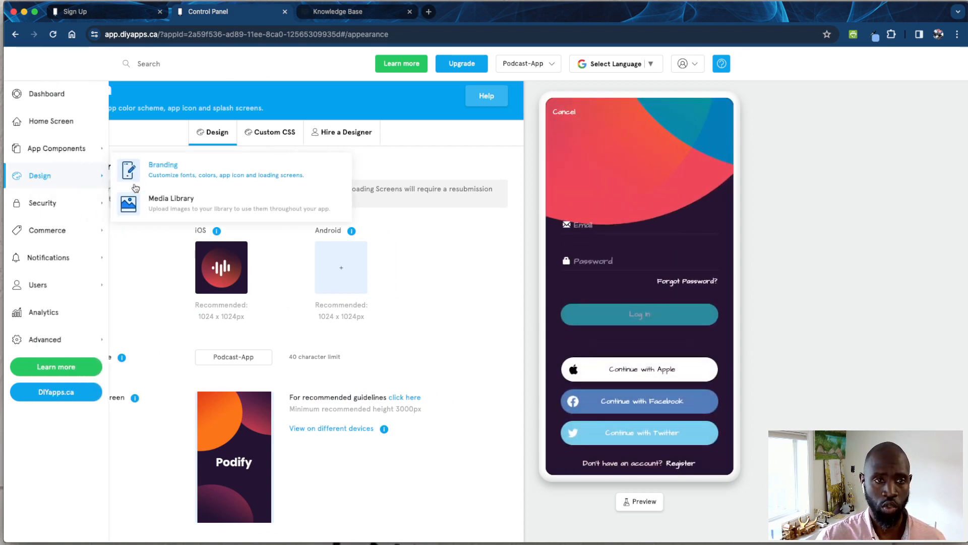
{"action": "mouse_move", "coordinate": [90, 208]}
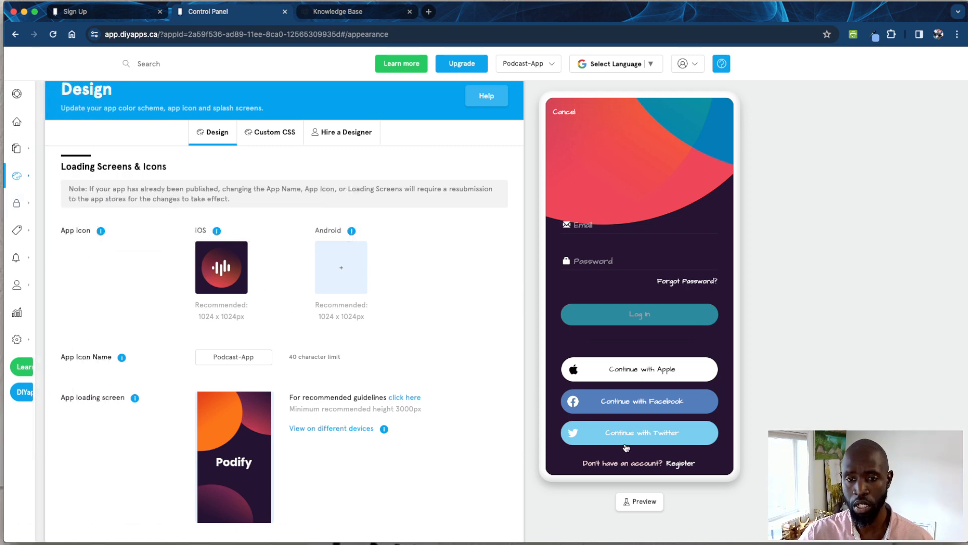
{"action": "left_click", "coordinate": [679, 463]}
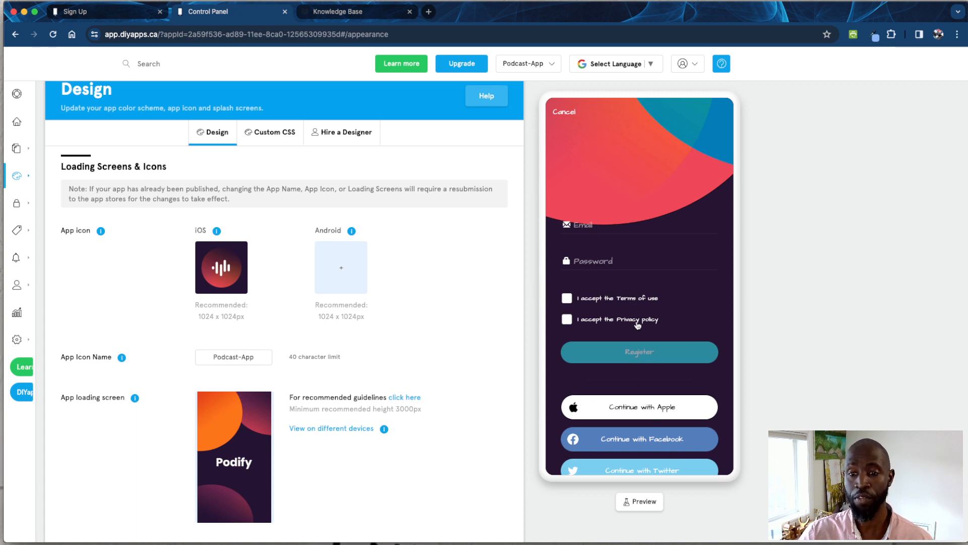
- Open the Login Screen configuration under Security and check its custom registration options
{"action": "mouse_move", "coordinate": [46, 206]}
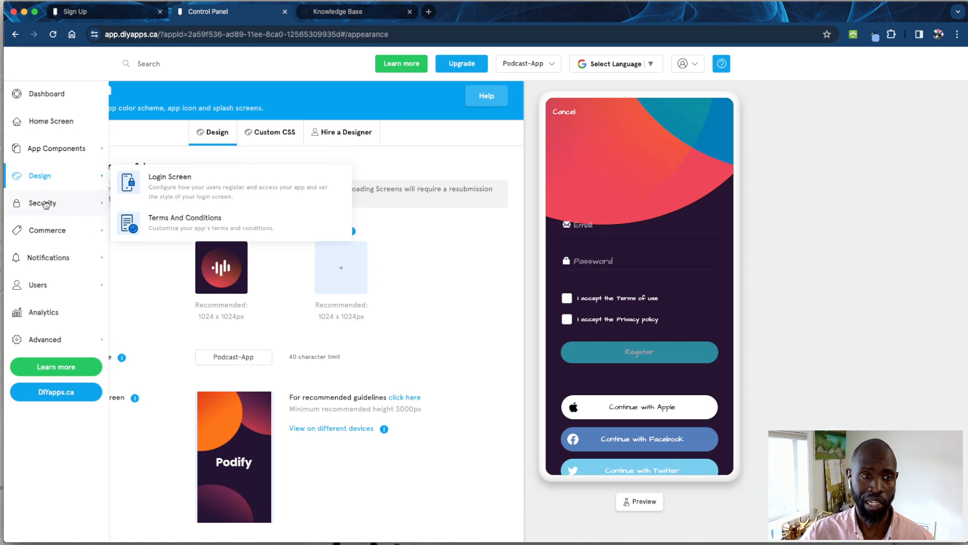
{"action": "left_click", "coordinate": [174, 188]}
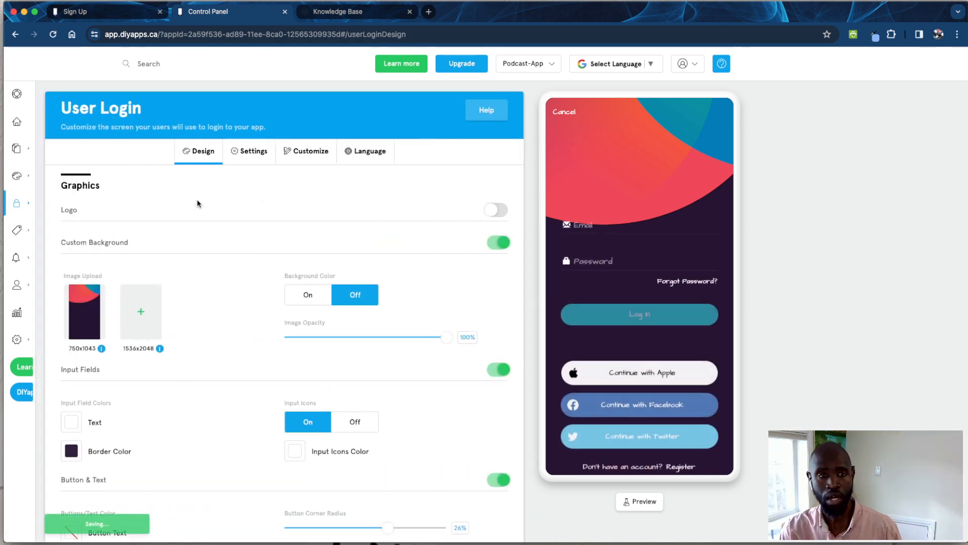
{"action": "left_click", "coordinate": [313, 153]}
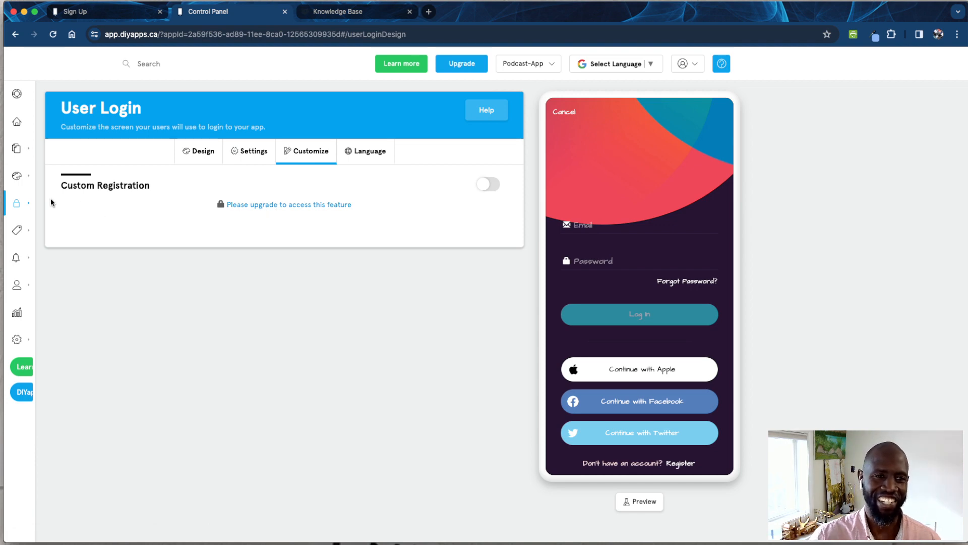
{"action": "mouse_move", "coordinate": [51, 203]}
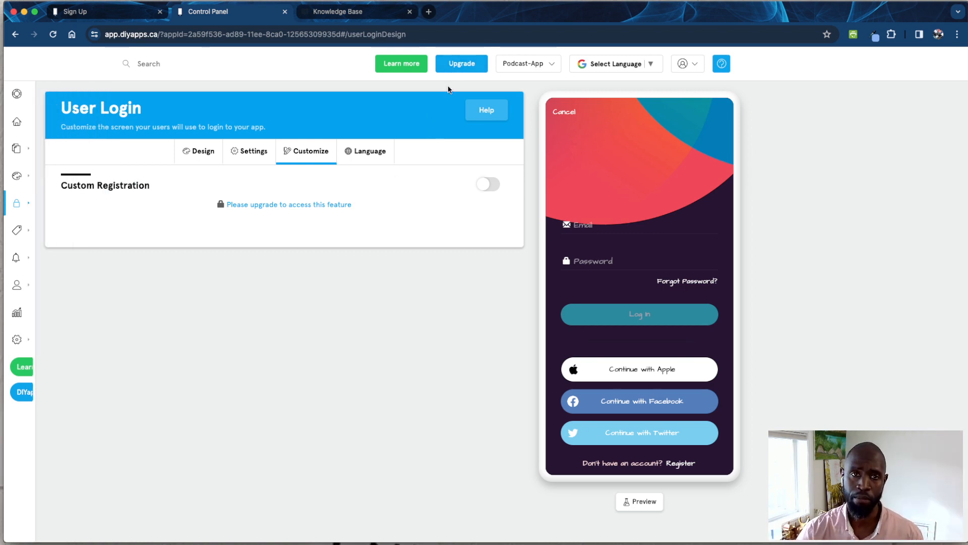
{"action": "left_click", "coordinate": [461, 67]}
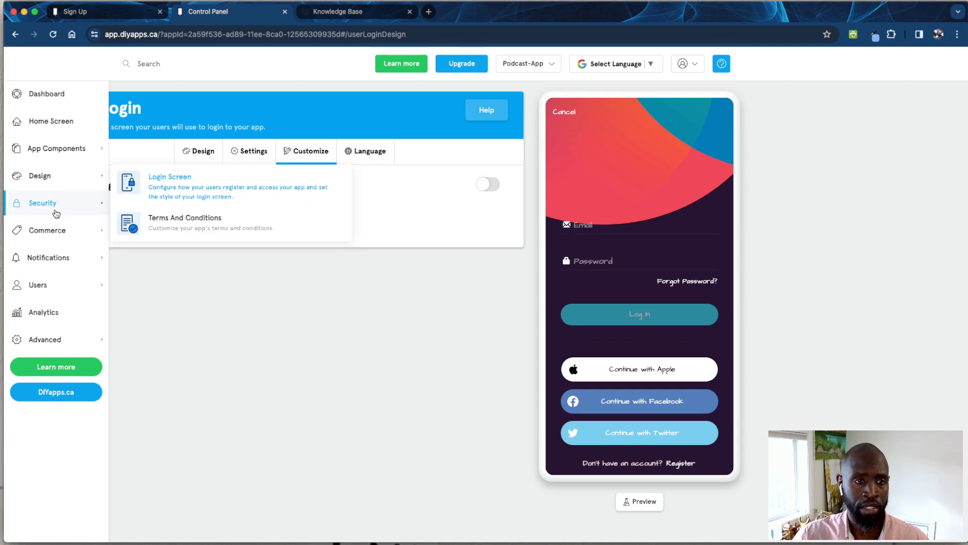
{"action": "mouse_move", "coordinate": [56, 233]}
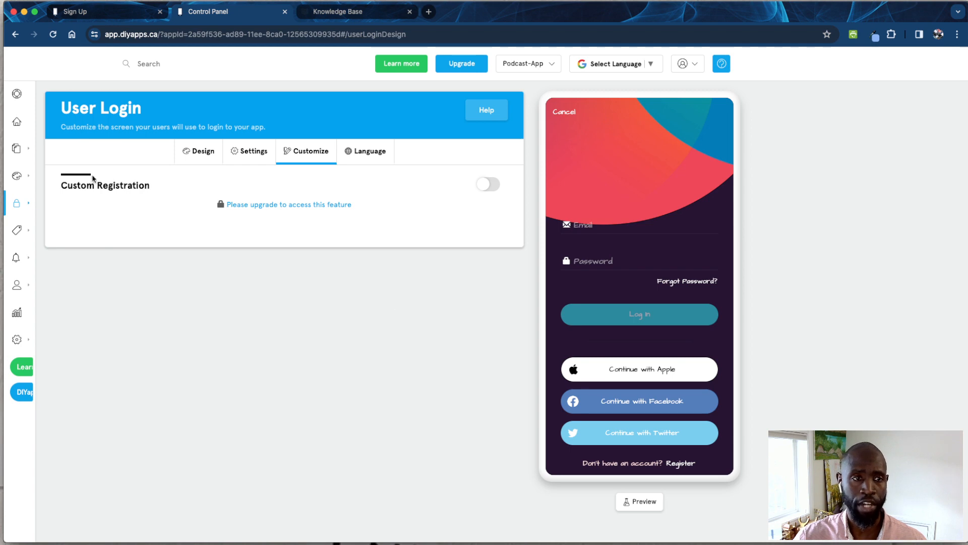
- Add the Shopify 2.0 feature from the Marketplace with the title Merch and include it in the side menu
{"action": "mouse_move", "coordinate": [44, 148]}
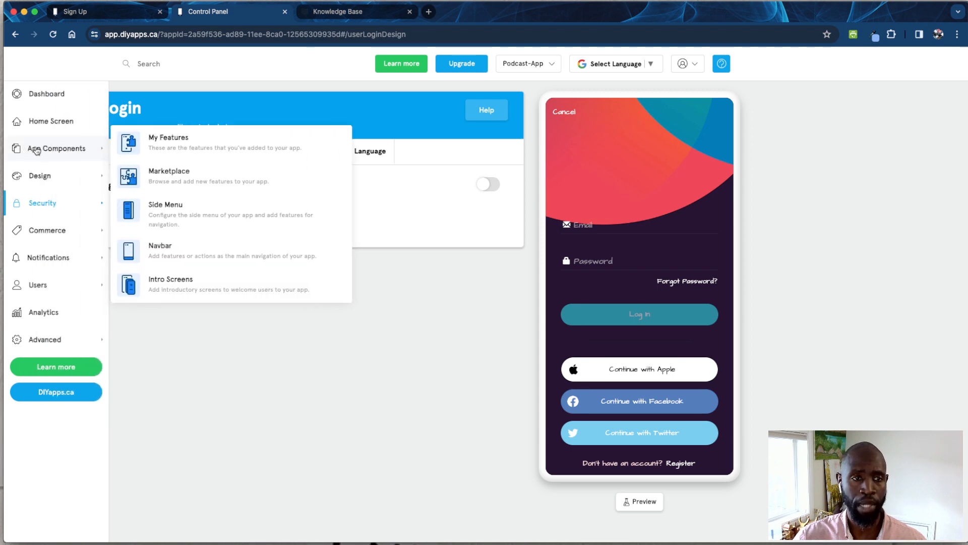
{"action": "left_click", "coordinate": [160, 173]}
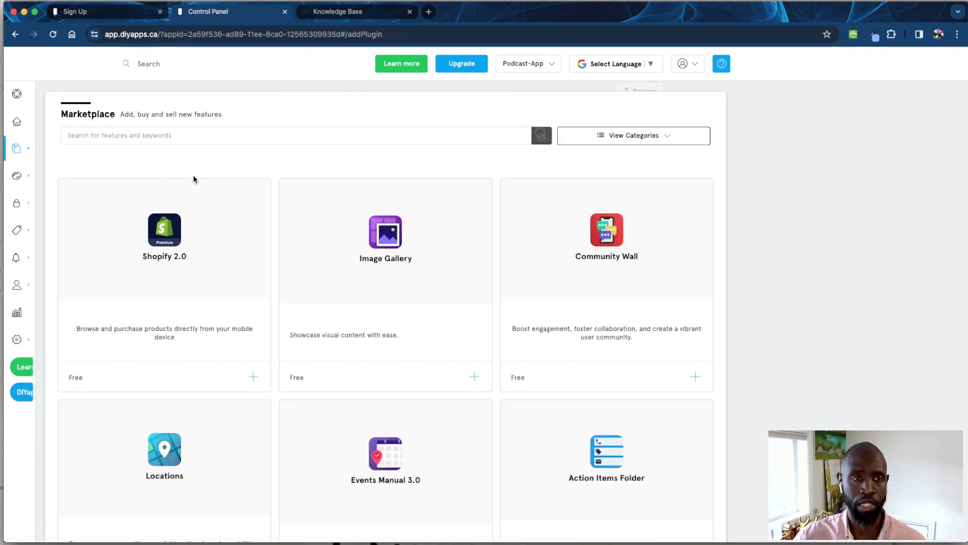
{"action": "left_click", "coordinate": [178, 235]}
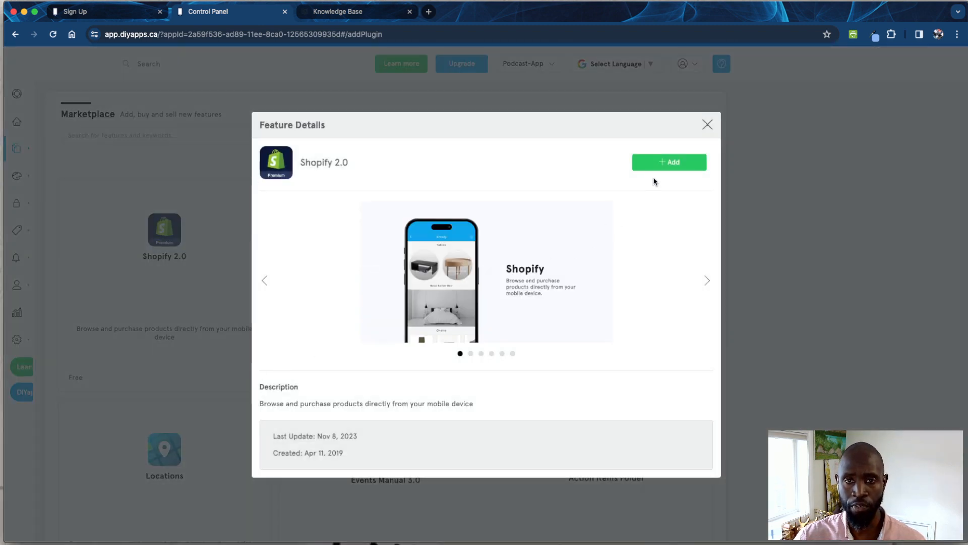
{"action": "left_click", "coordinate": [658, 166]}
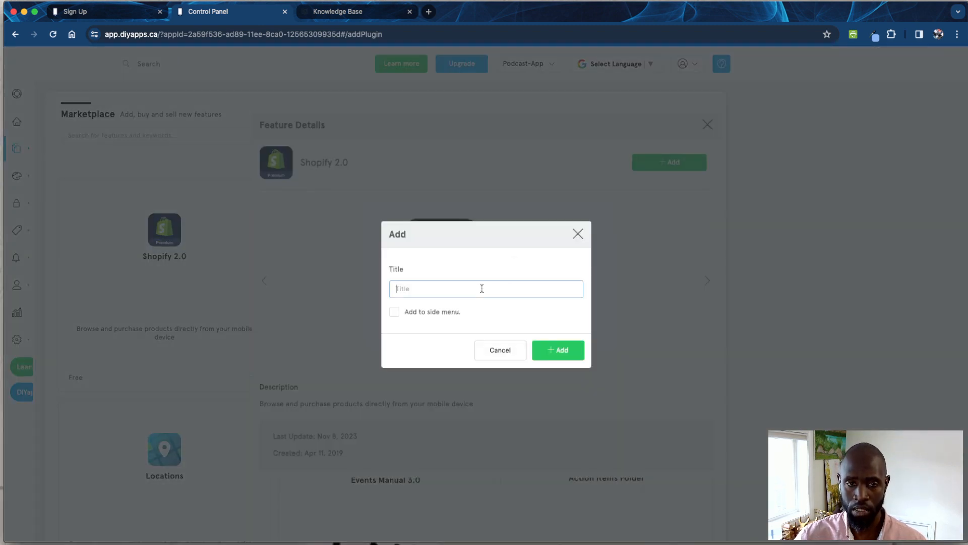
{"action": "type", "text": "Merch"}
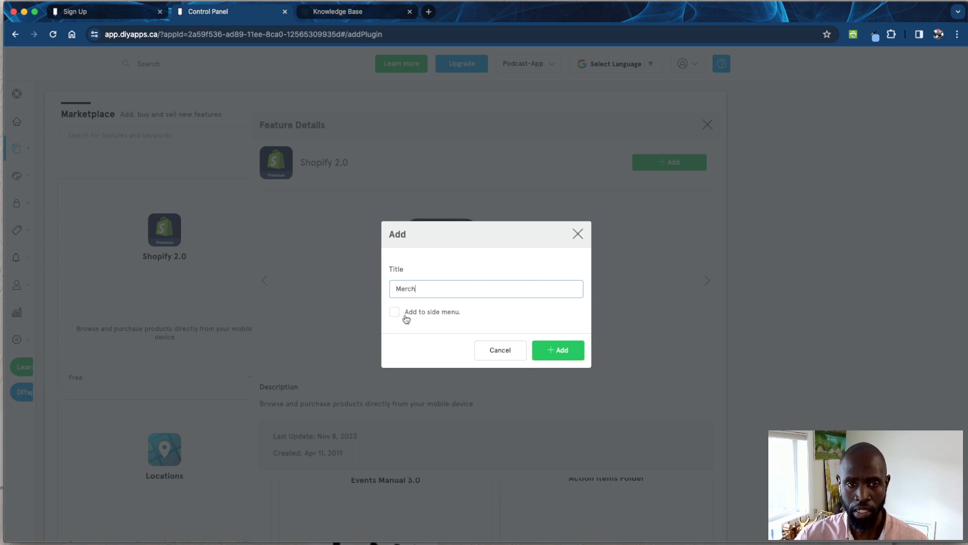
{"action": "left_click", "coordinate": [406, 315]}
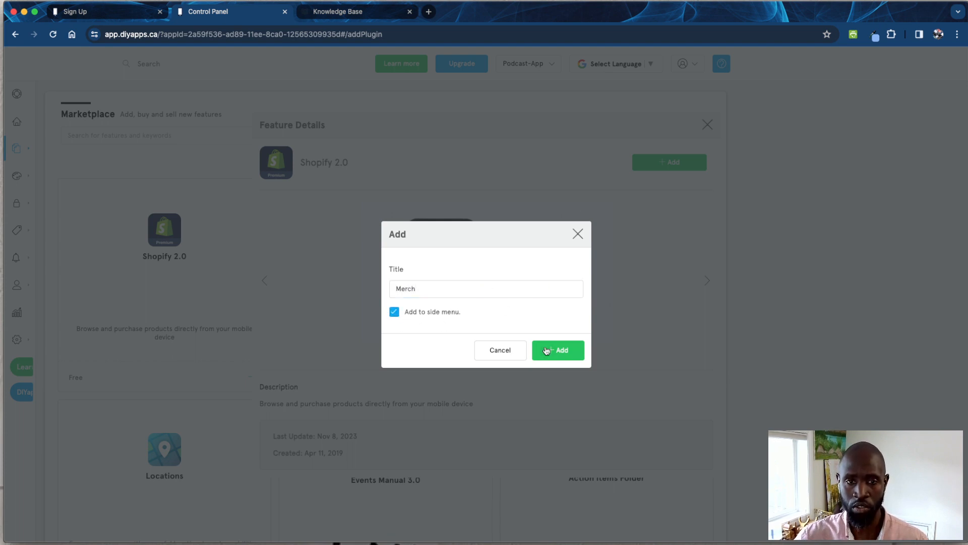
{"action": "left_click", "coordinate": [547, 351]}
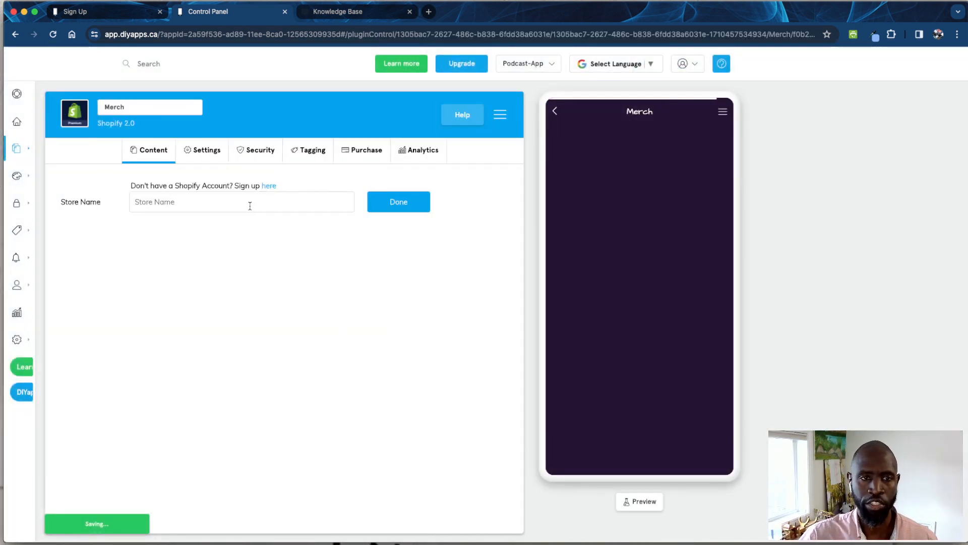
- Try to connect the Merch feature to a Shopify store named jhiuh, and clear the store name
{"action": "left_click", "coordinate": [250, 205]}
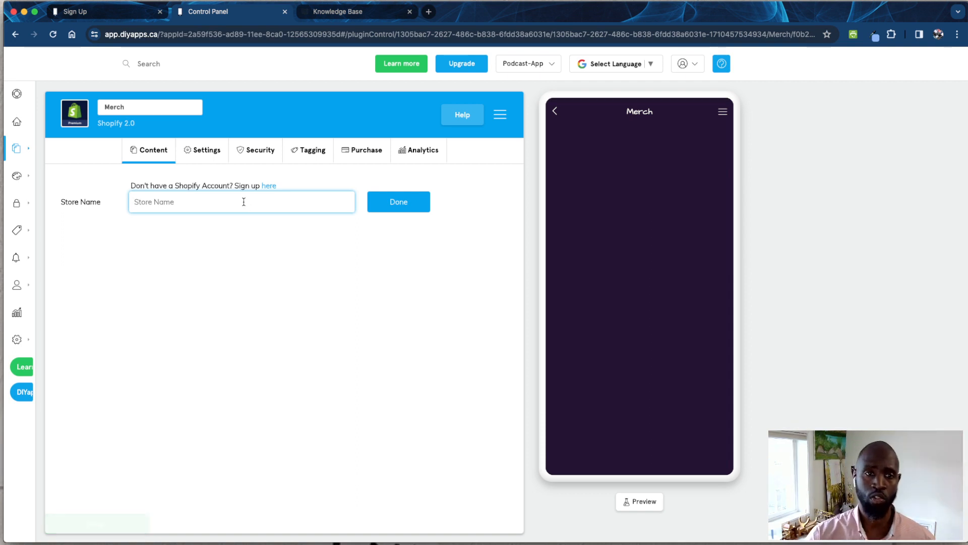
{"action": "type", "text": "jhiuh"}
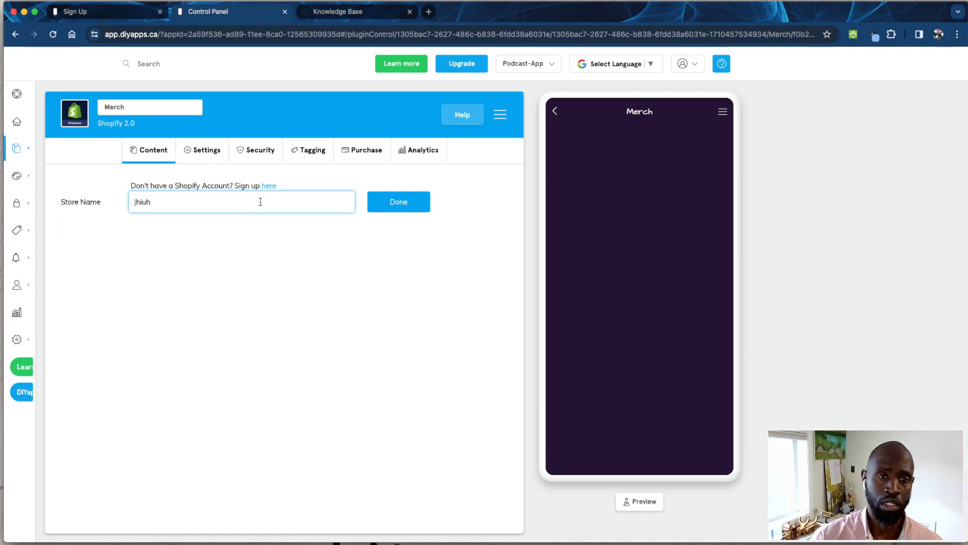
{"action": "left_click", "coordinate": [416, 210]}
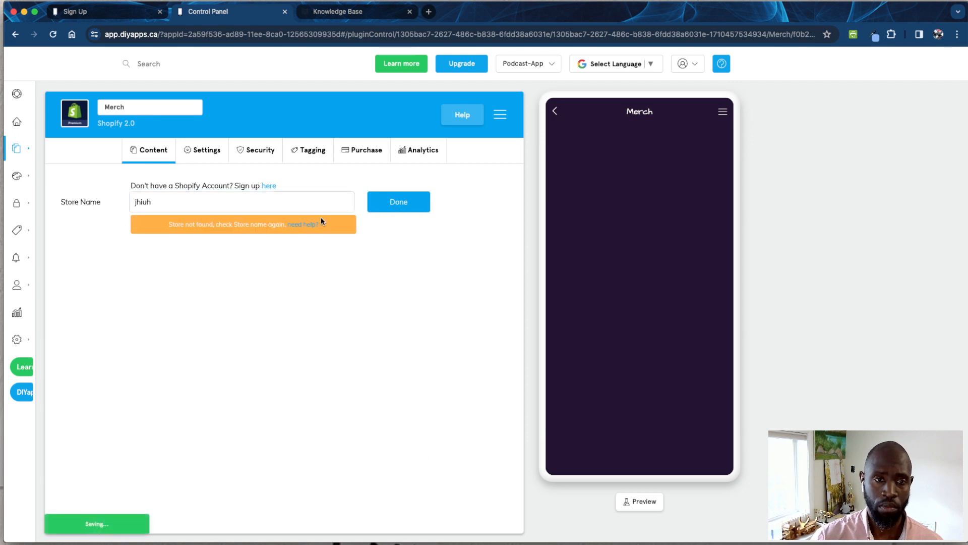
{"action": "left_click_drag", "start_coordinate": [155, 202], "coordinate": [123, 203]}
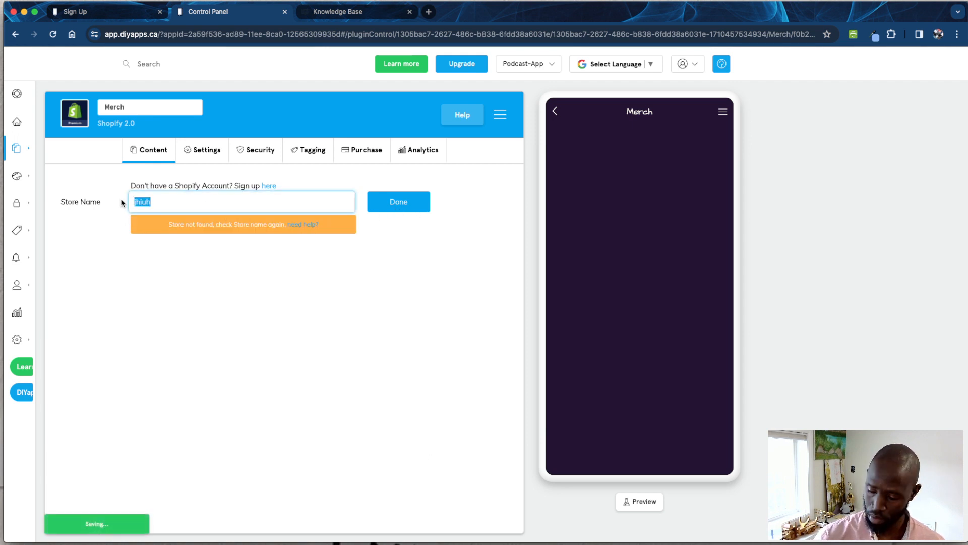
{"action": "key", "text": "BackSpace"}
{"action": "left_click", "coordinate": [203, 265]}
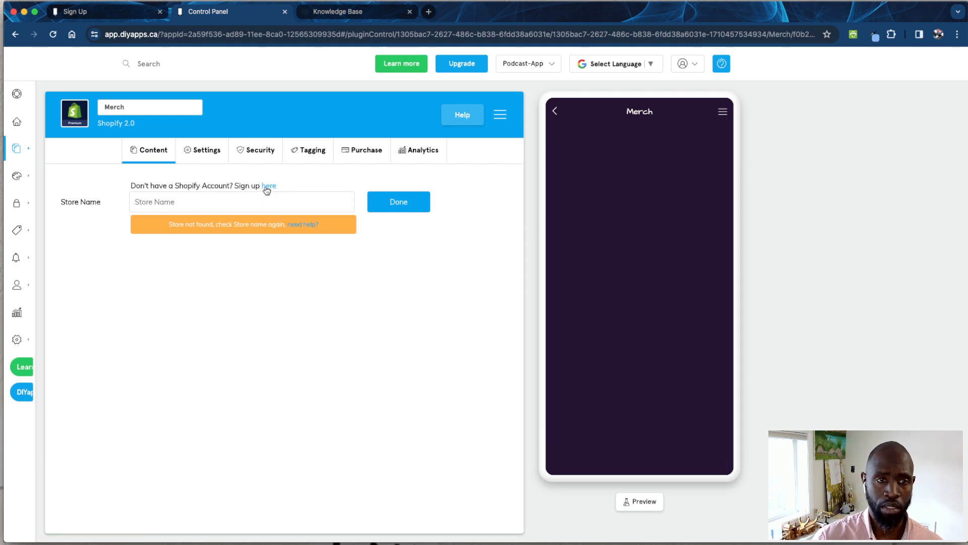
{"action": "left_click", "coordinate": [161, 201]}
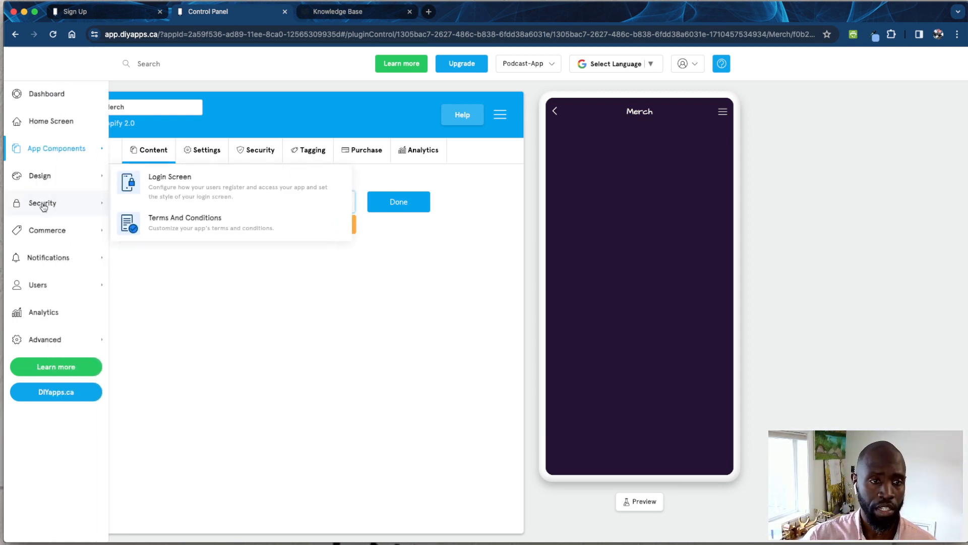
- Require login for access to the Merch feature and check its required tags settings
{"action": "mouse_move", "coordinate": [50, 257]}
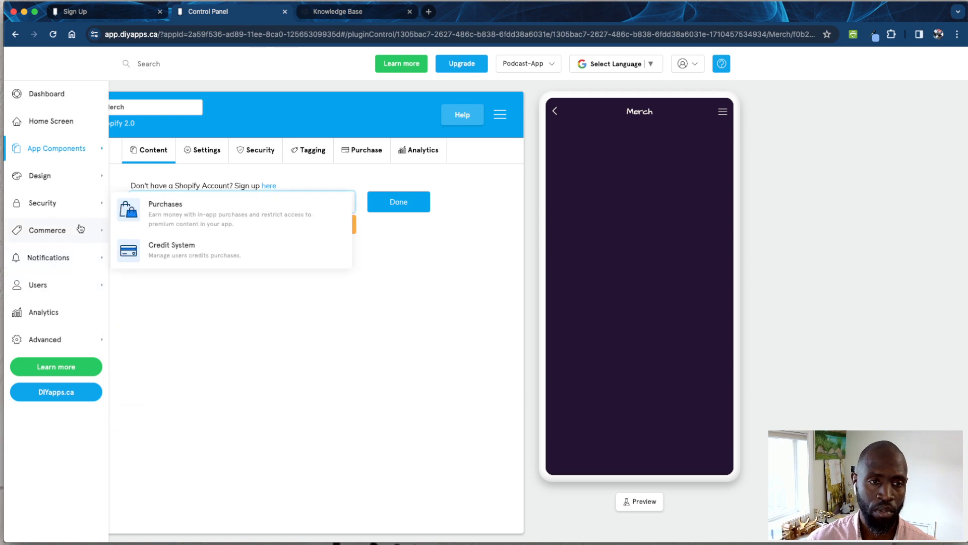
{"action": "mouse_move", "coordinate": [65, 288]}
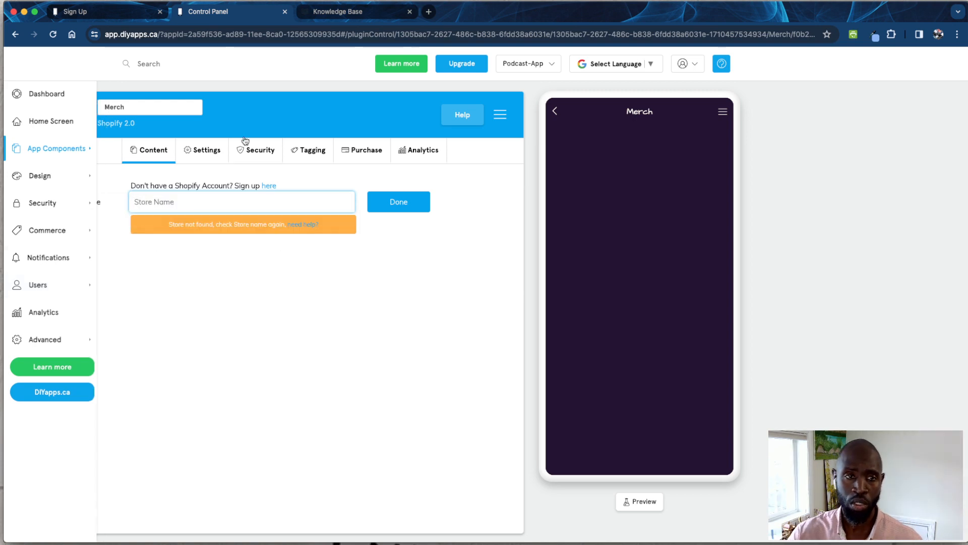
{"action": "left_click", "coordinate": [262, 151]}
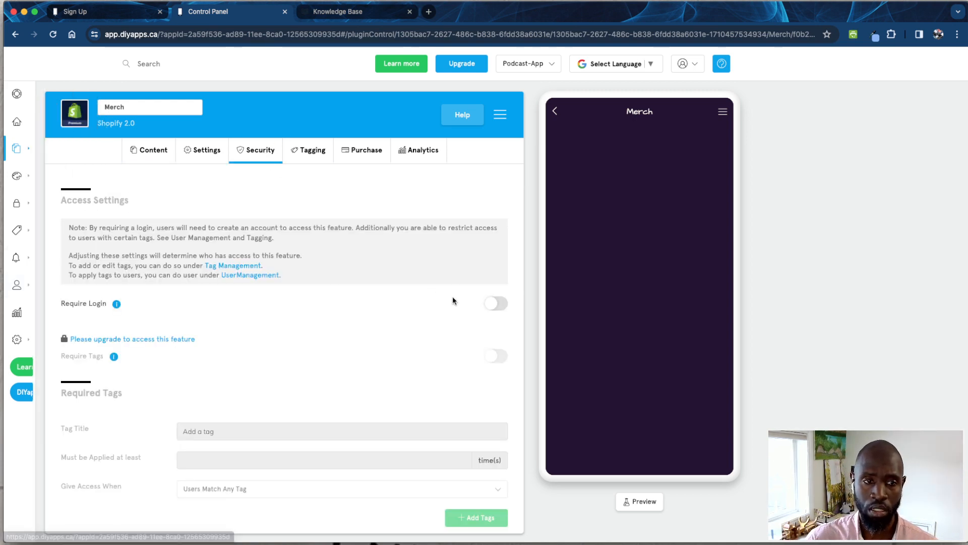
{"action": "left_click", "coordinate": [498, 309]}
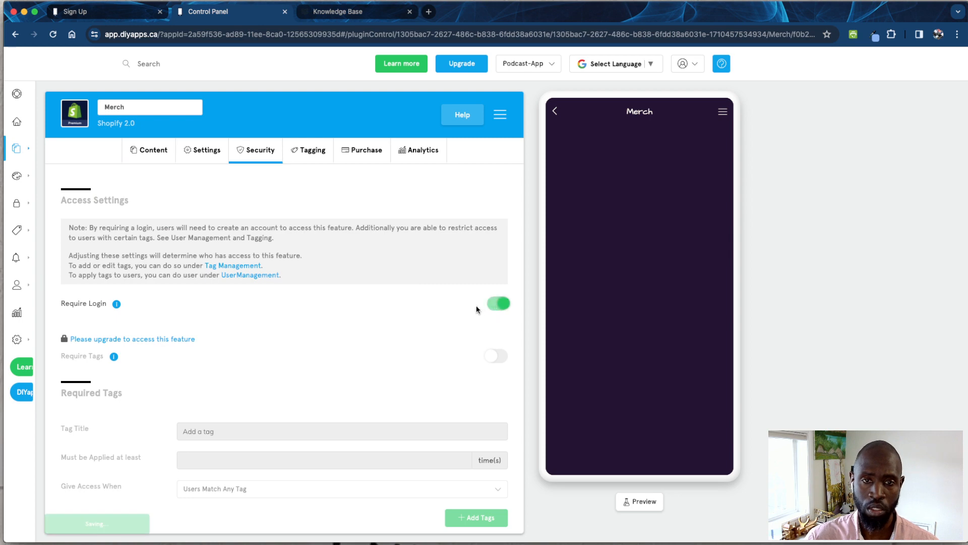
{"action": "scroll", "coordinate": [342, 330], "scroll_direction": "down", "scroll_amount": 2}
{"action": "scroll", "coordinate": [342, 329], "scroll_direction": "down", "scroll_amount": 2}
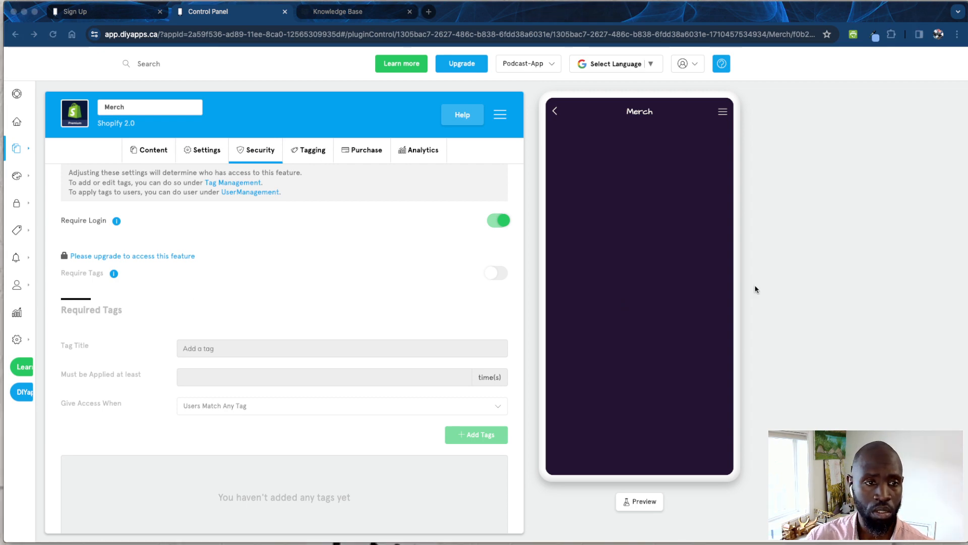
- Check the available user management options and view the App Analytics page with downloads and registered users
{"action": "left_click", "coordinate": [16, 259]}
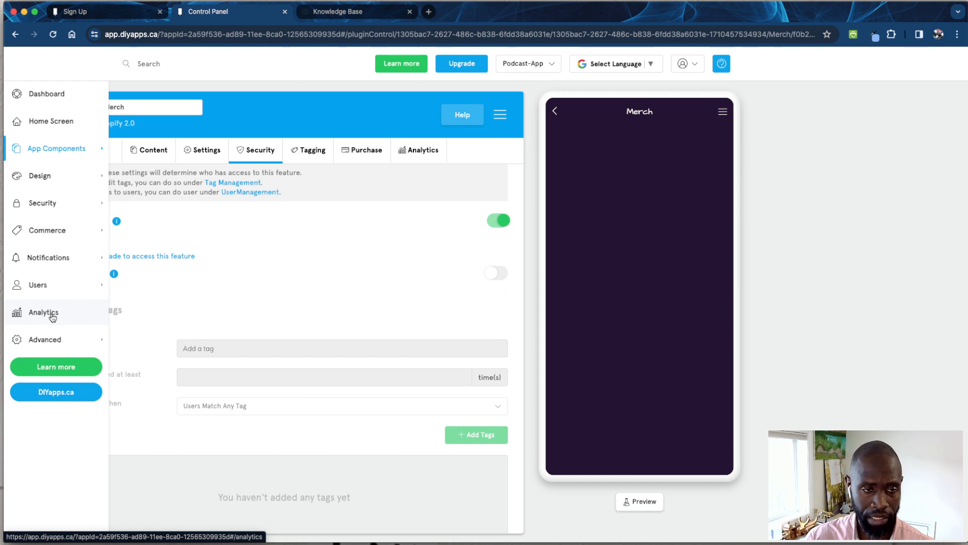
{"action": "mouse_move", "coordinate": [52, 289]}
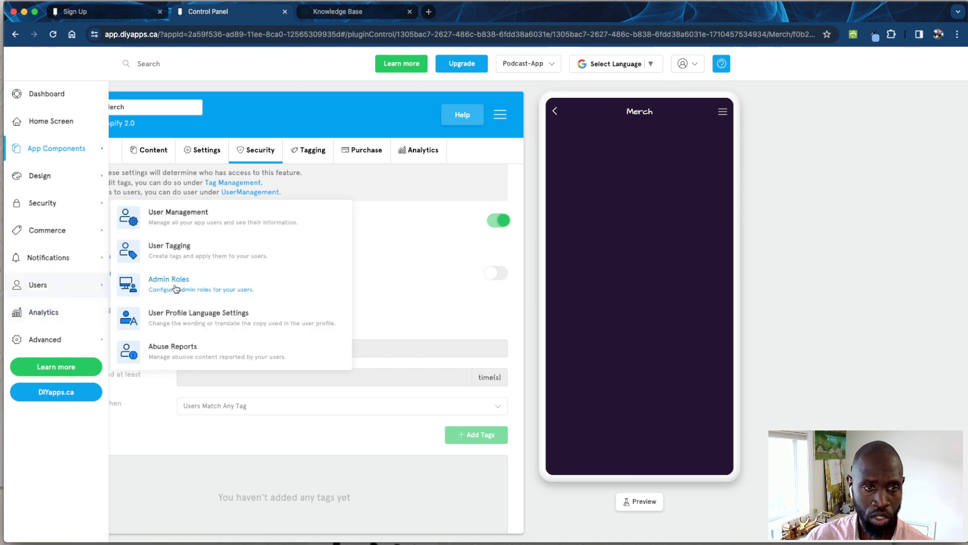
{"action": "left_click", "coordinate": [52, 312]}
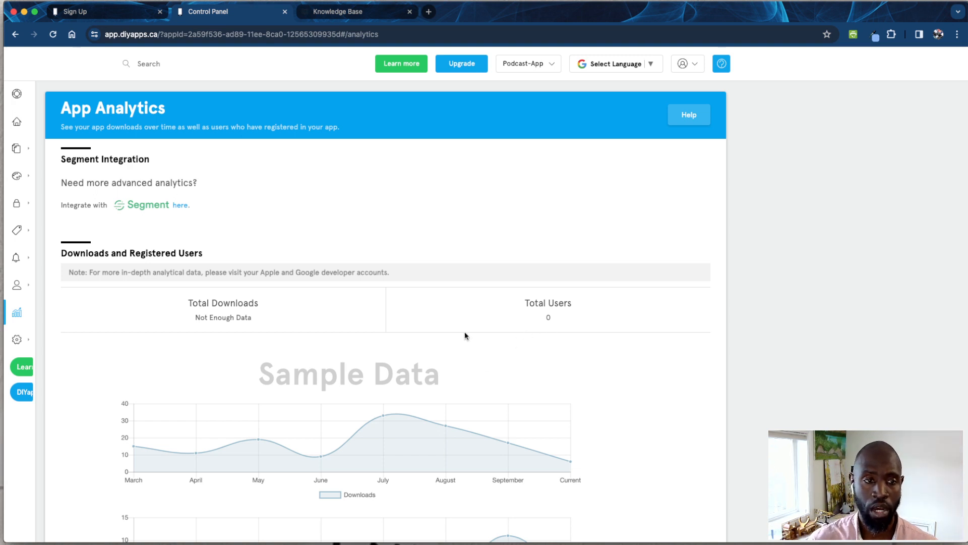
{"action": "mouse_move", "coordinate": [48, 341]}
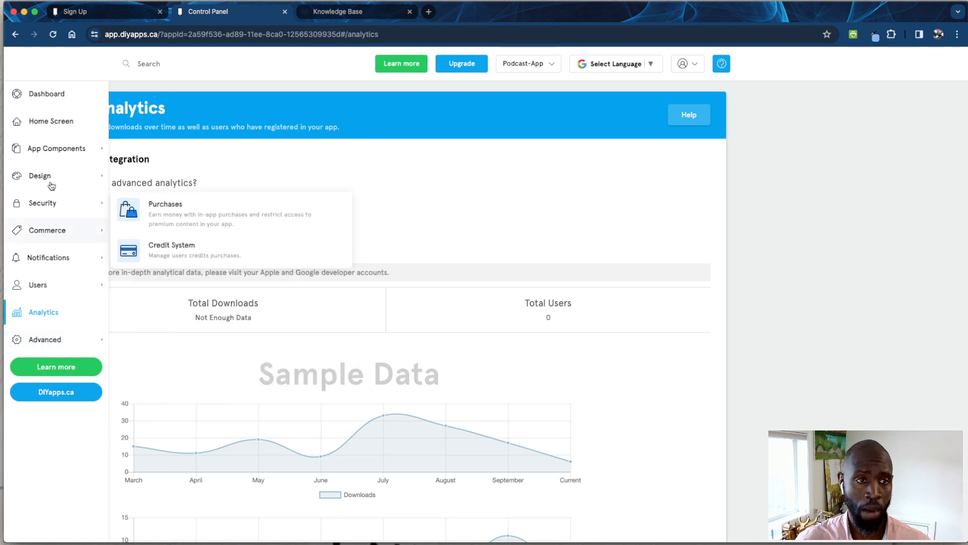
- Open the Home Screen editor from the dashboard and check the option for previewing the app on a phone without sending it
{"action": "left_click", "coordinate": [35, 96]}
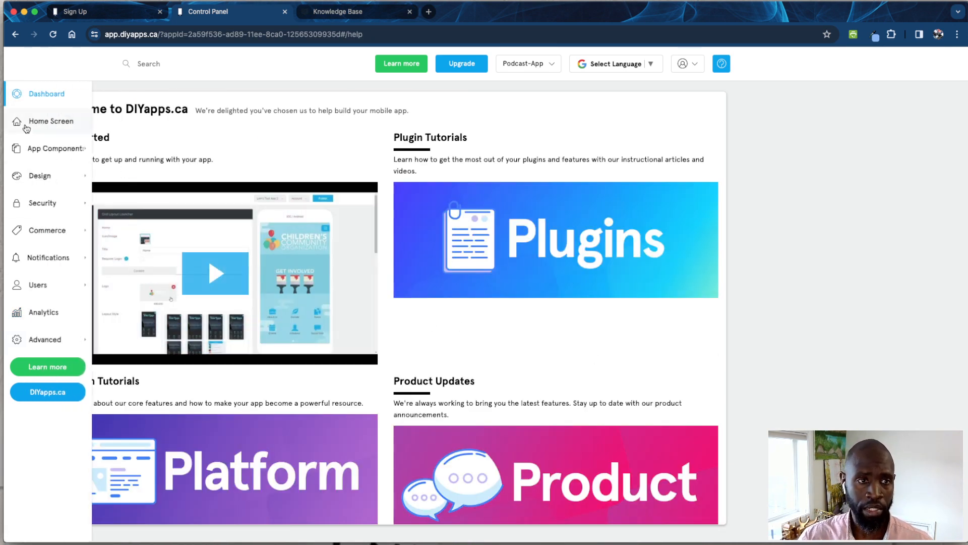
{"action": "left_click", "coordinate": [48, 125]}
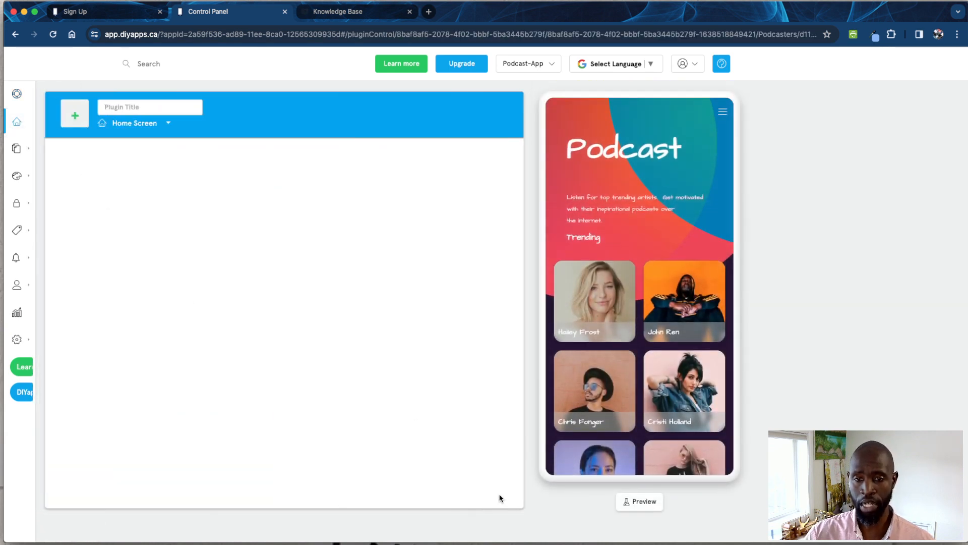
{"action": "left_click", "coordinate": [621, 507]}
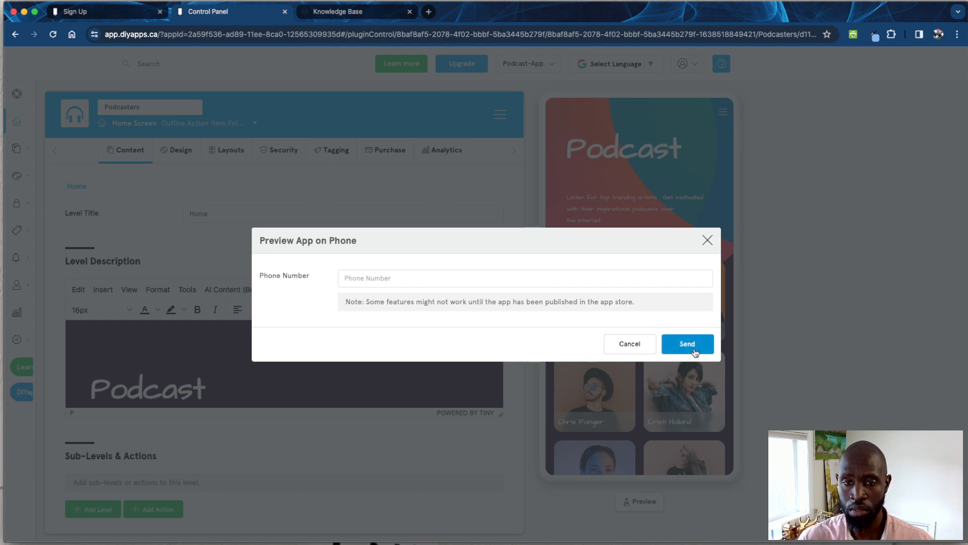
{"action": "left_click", "coordinate": [630, 349]}
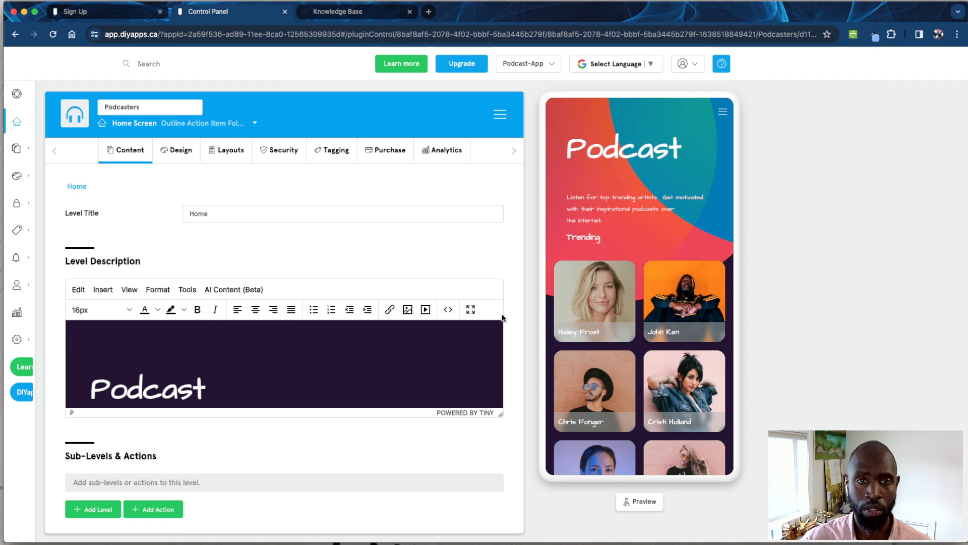
- Examine the home screen's sub-levels and actions and the podcaster tiles in the app preview
{"action": "scroll", "coordinate": [499, 315], "scroll_direction": "down", "scroll_amount": 5}
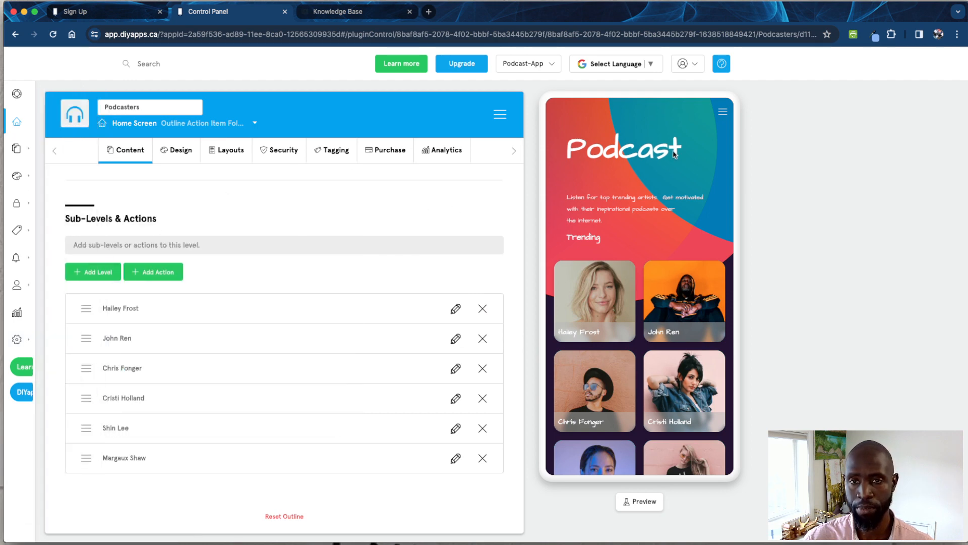
{"action": "scroll", "coordinate": [660, 235], "scroll_direction": "down", "scroll_amount": 2}
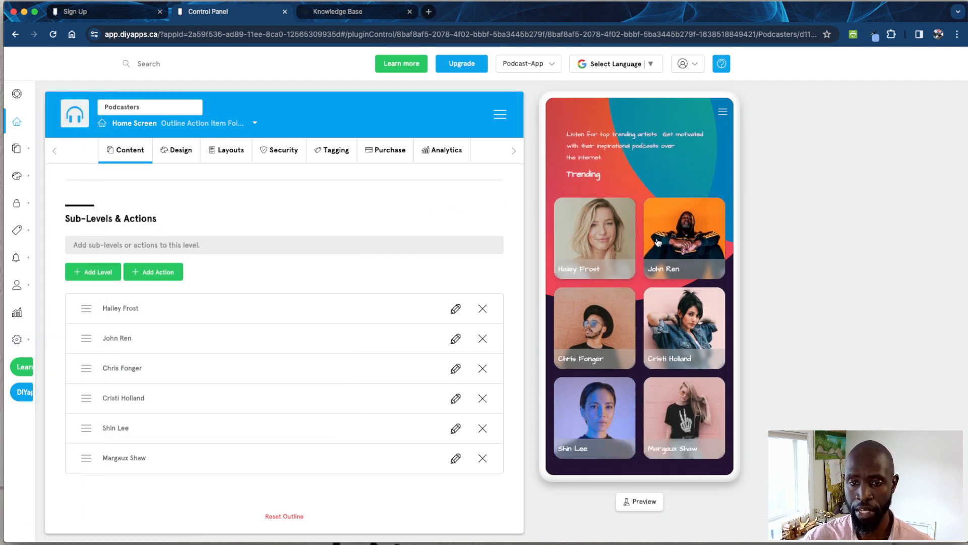
{"action": "scroll", "coordinate": [635, 296], "scroll_direction": "up", "scroll_amount": 2}
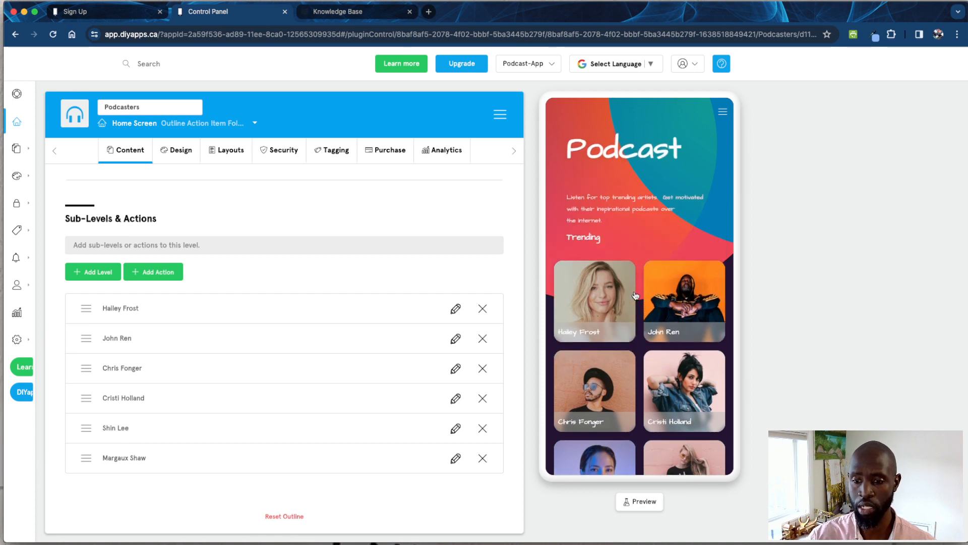